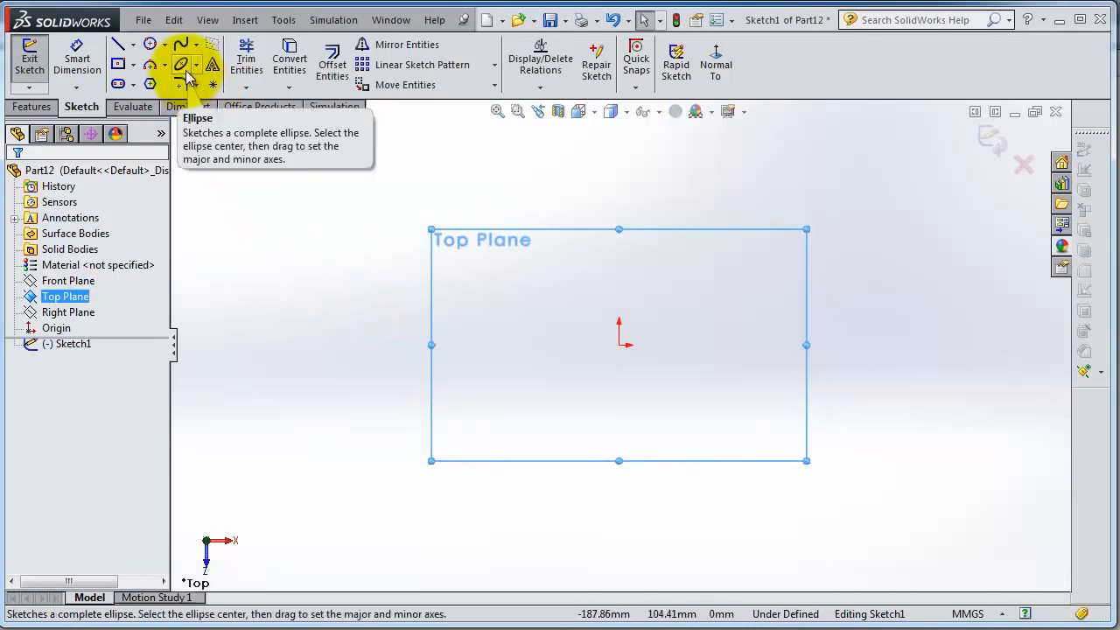
Step: Sketch a full ellipse centred on the origin, with radii of about 83 mm and 33 mm, its long axis roughly horizontal
{"action": "left_click", "coordinate": [196, 64]}
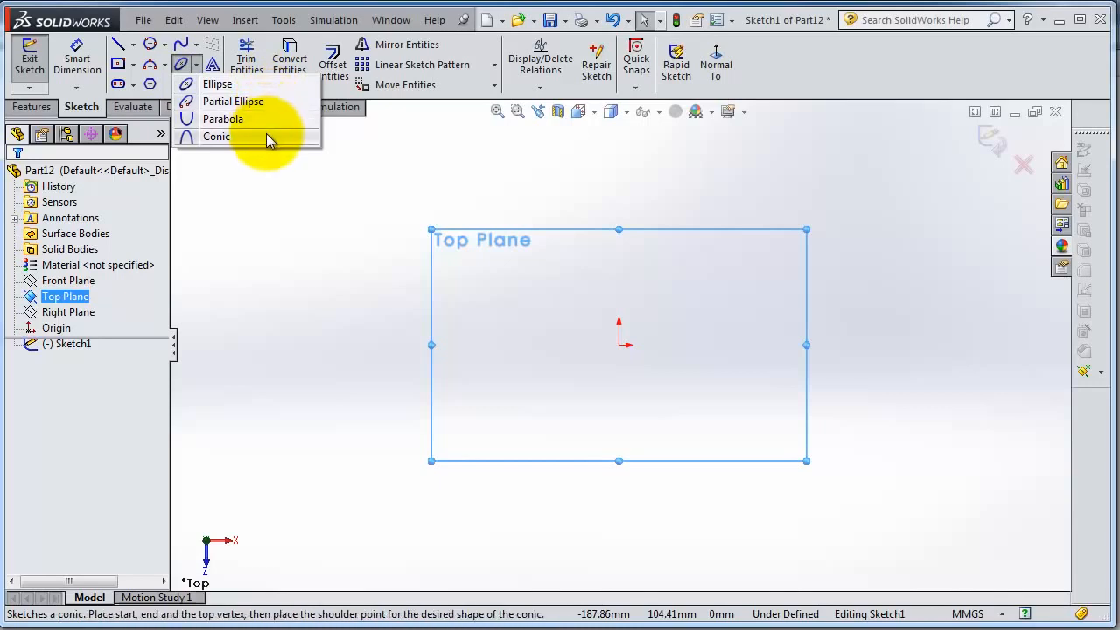
{"action": "left_click", "coordinate": [223, 85]}
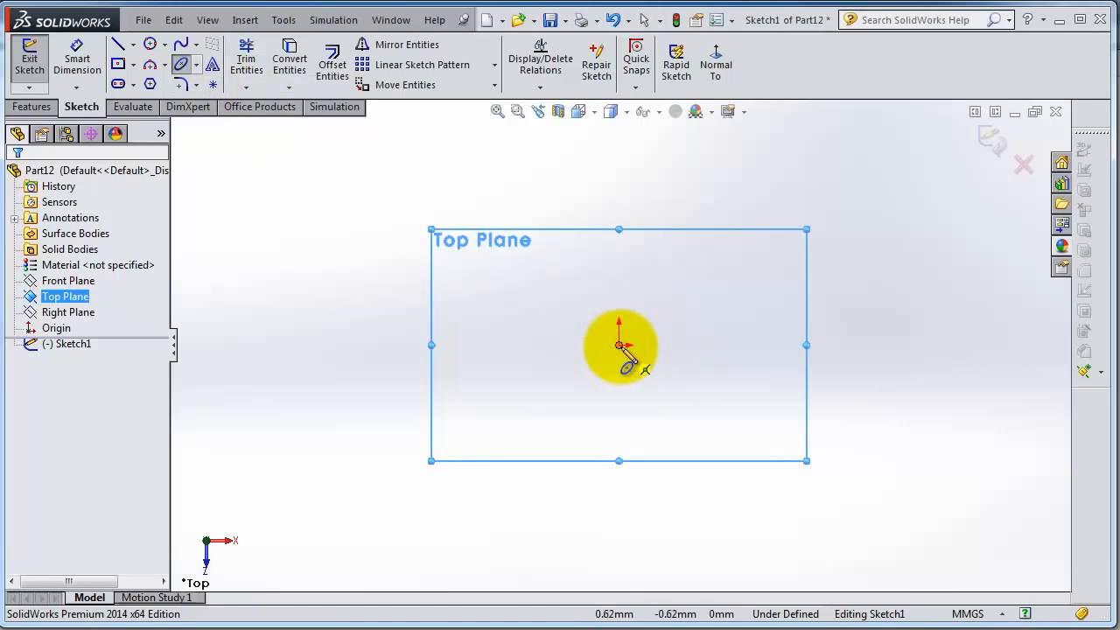
{"action": "left_click", "coordinate": [620, 346]}
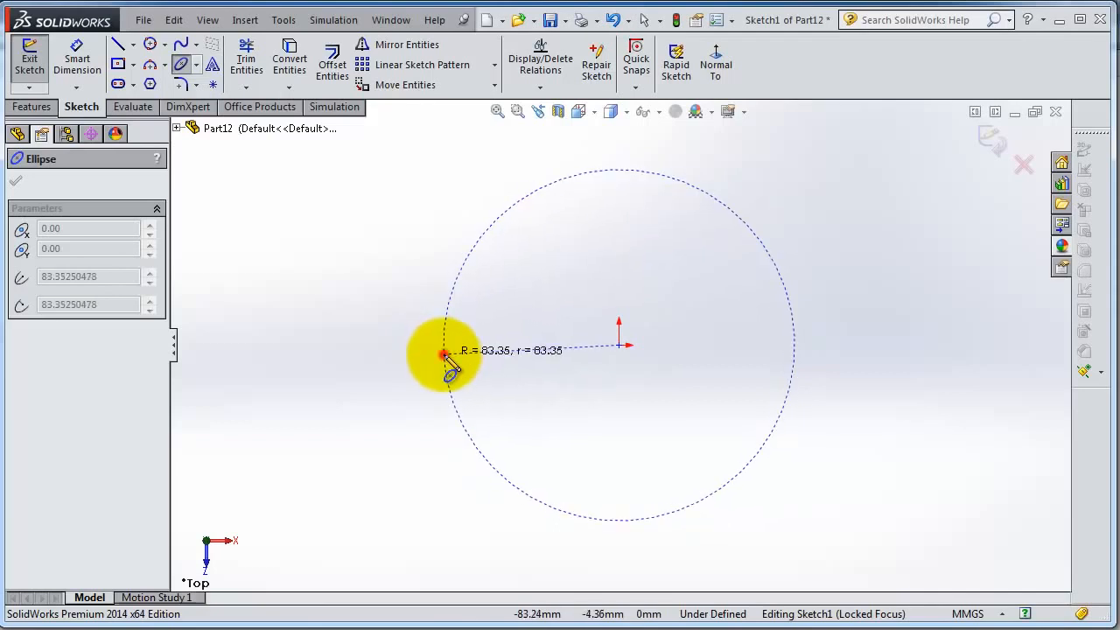
{"action": "left_click", "coordinate": [445, 354]}
{"action": "left_click_drag", "start_coordinate": [450, 267], "coordinate": [654, 264]}
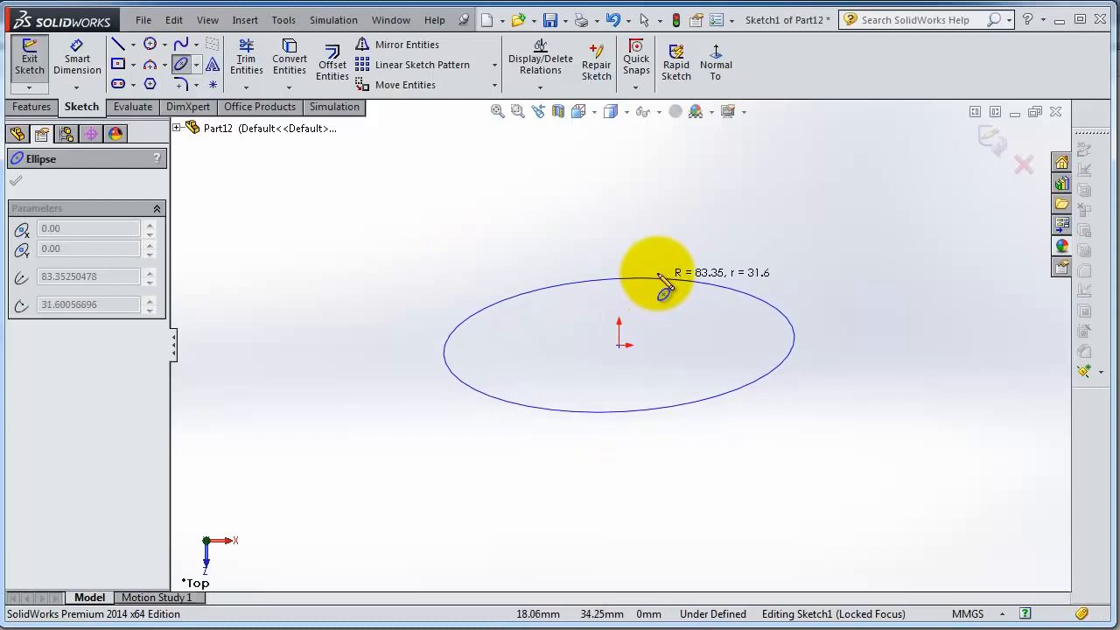
{"action": "left_click", "coordinate": [661, 274]}
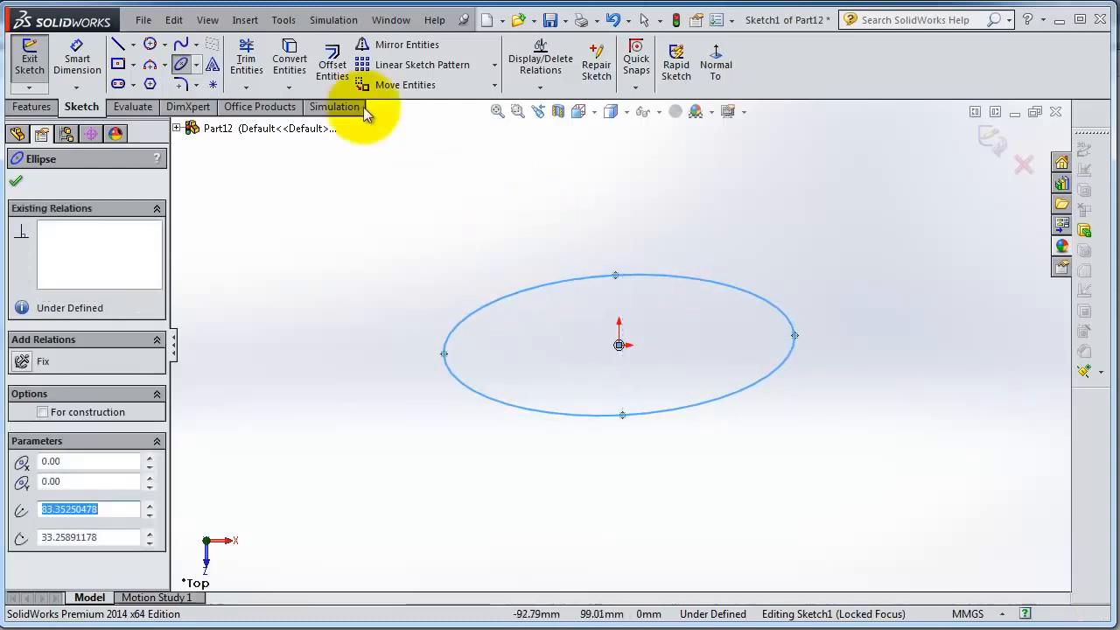
Step: Dimension the vertical distance from the ellipse's lowest axis point to the origin as 30 mm
{"action": "left_click", "coordinate": [85, 63]}
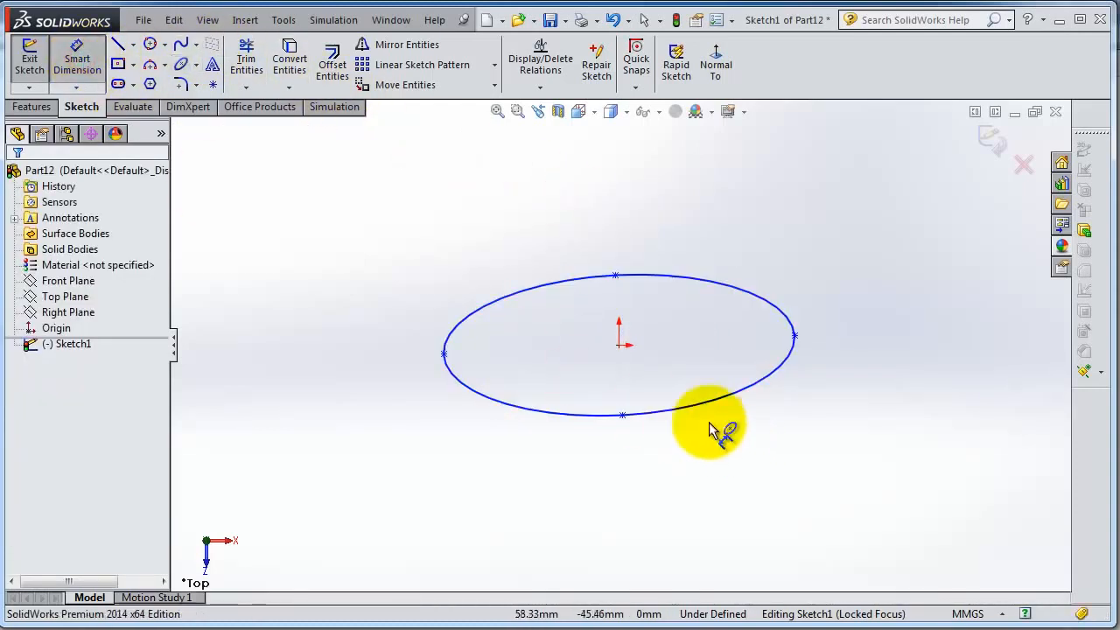
{"action": "left_click", "coordinate": [622, 415]}
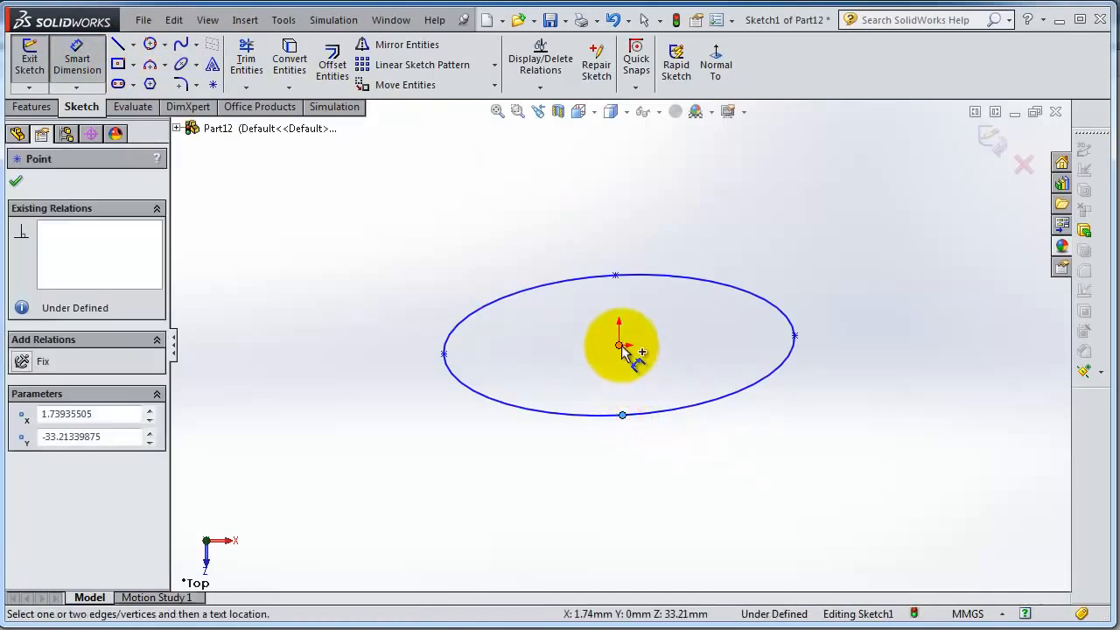
{"action": "left_click", "coordinate": [620, 345]}
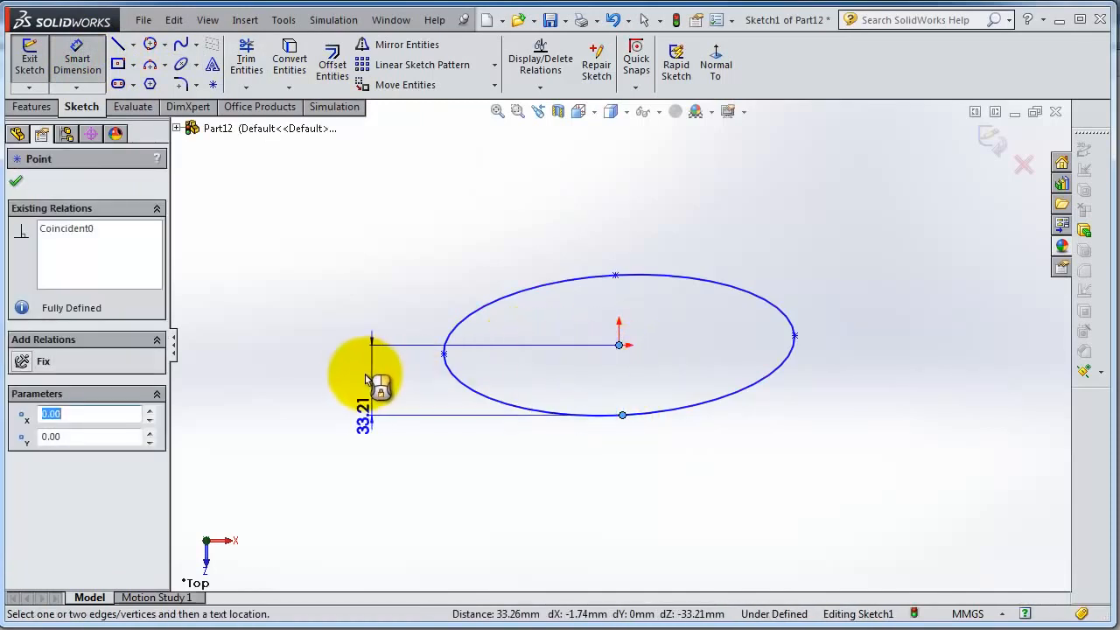
{"action": "left_click", "coordinate": [313, 376]}
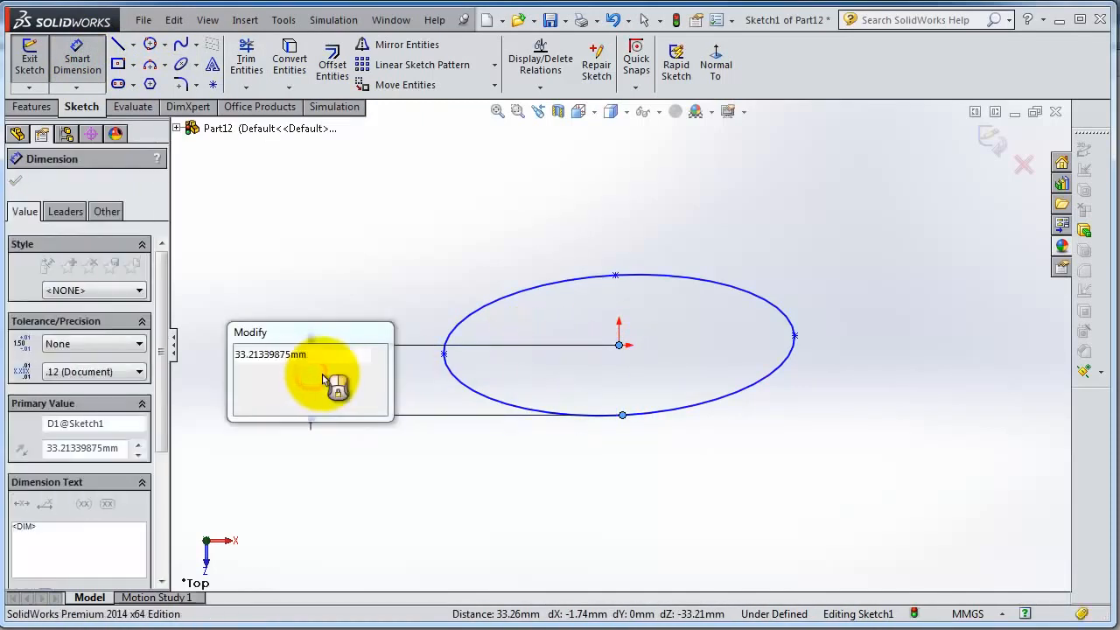
{"action": "type", "text": "30"}
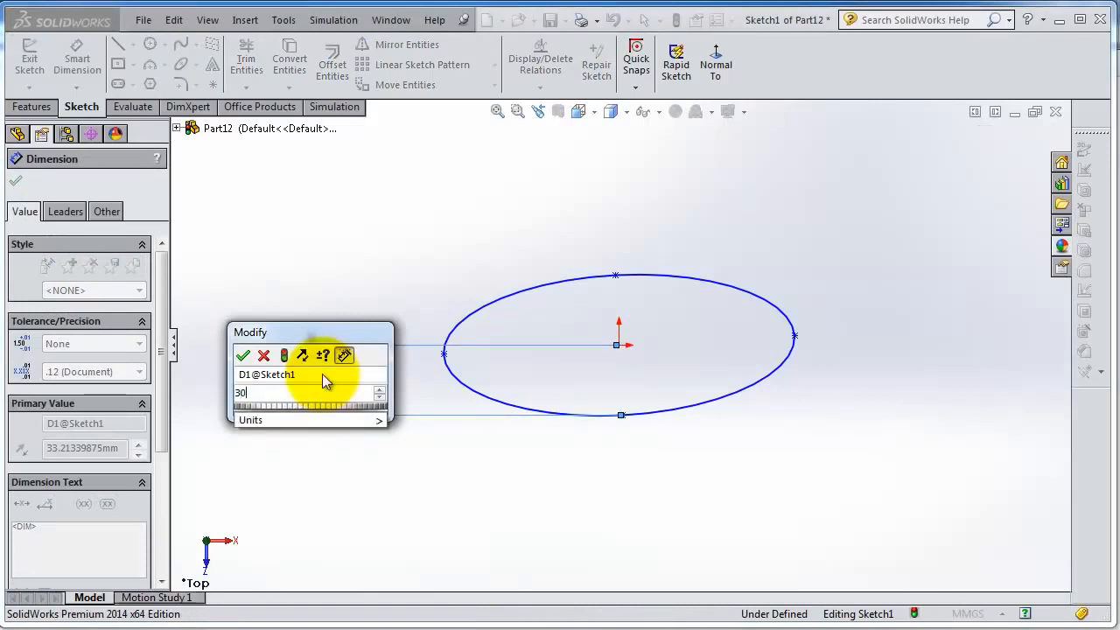
{"action": "key", "text": "Return"}
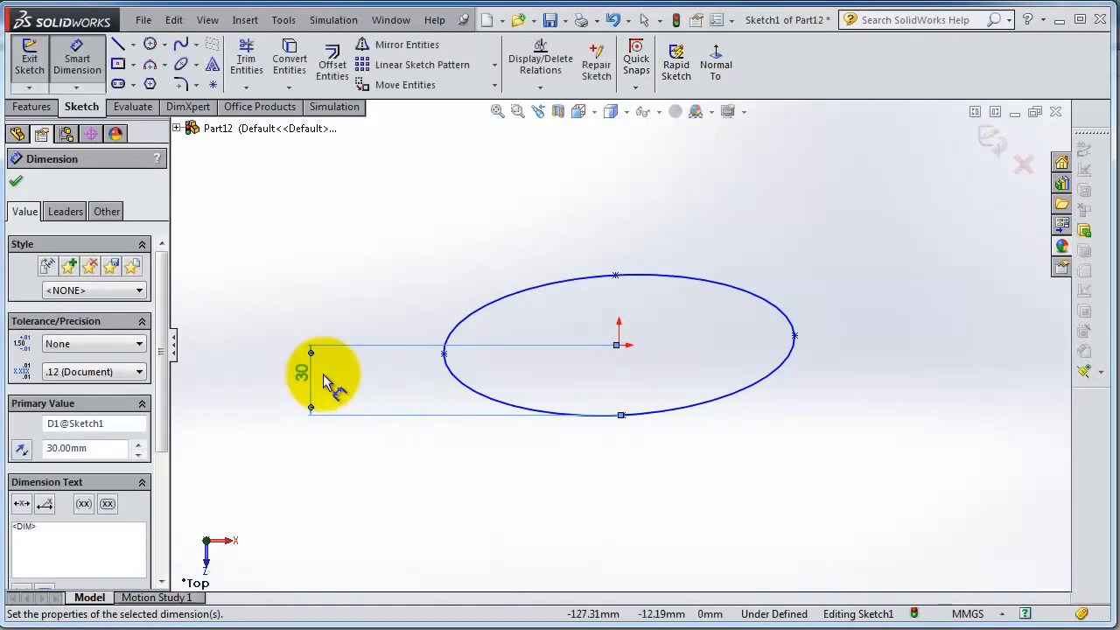
Step: Dimension the horizontal distance from the ellipse's left axis point to the origin as 75 mm
{"action": "left_click", "coordinate": [444, 353]}
{"action": "left_click", "coordinate": [618, 345]}
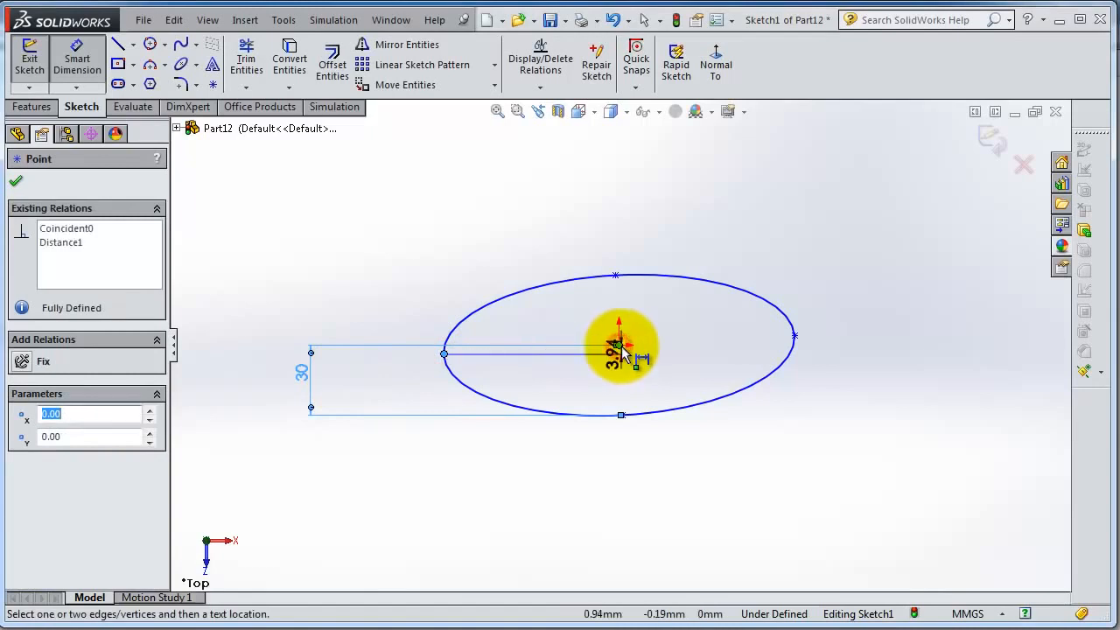
{"action": "left_click", "coordinate": [578, 212]}
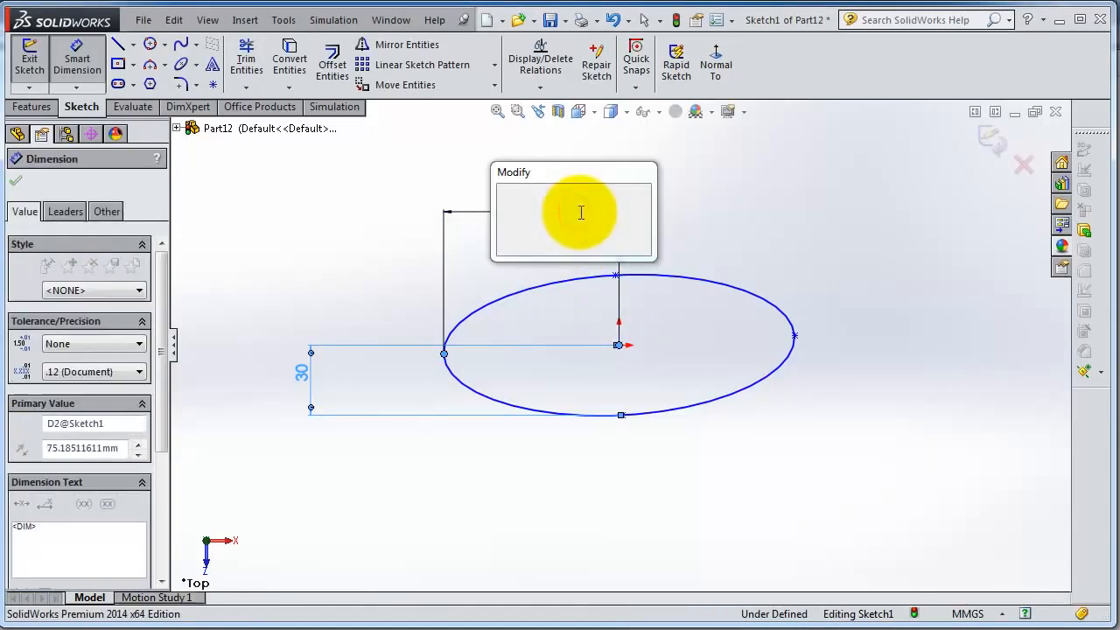
{"action": "type", "text": "75"}
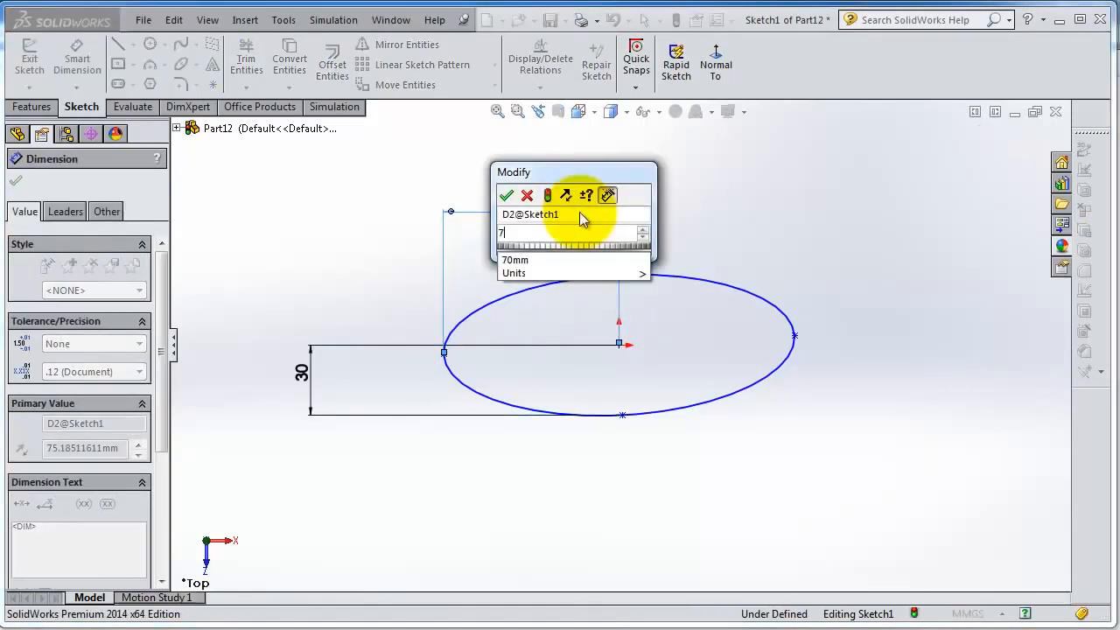
{"action": "key", "text": "Return"}
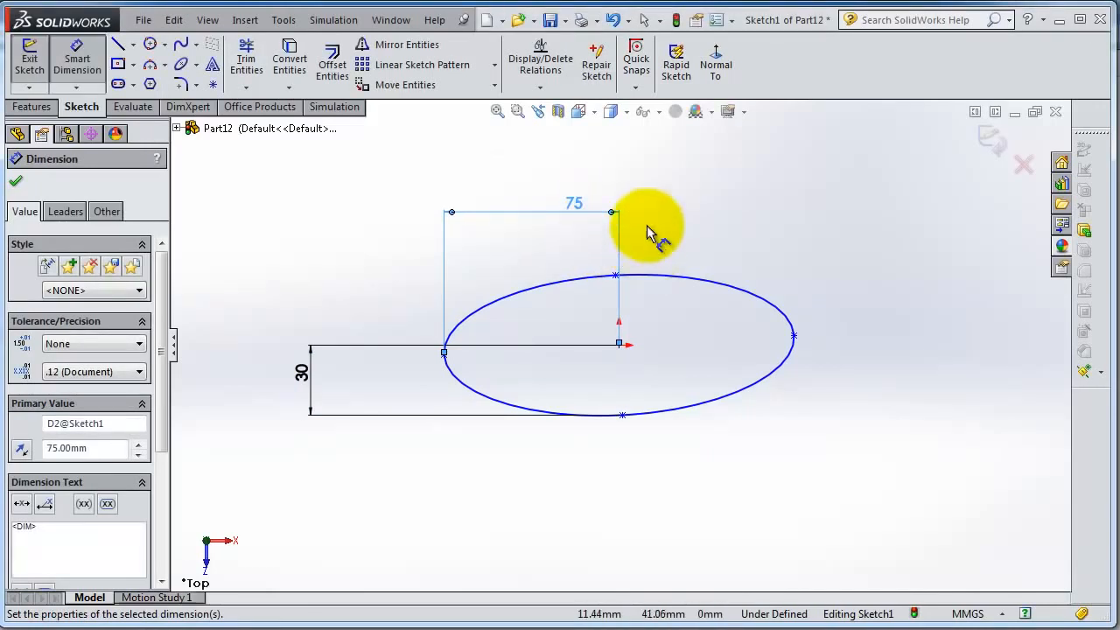
{"action": "left_click", "coordinate": [749, 223]}
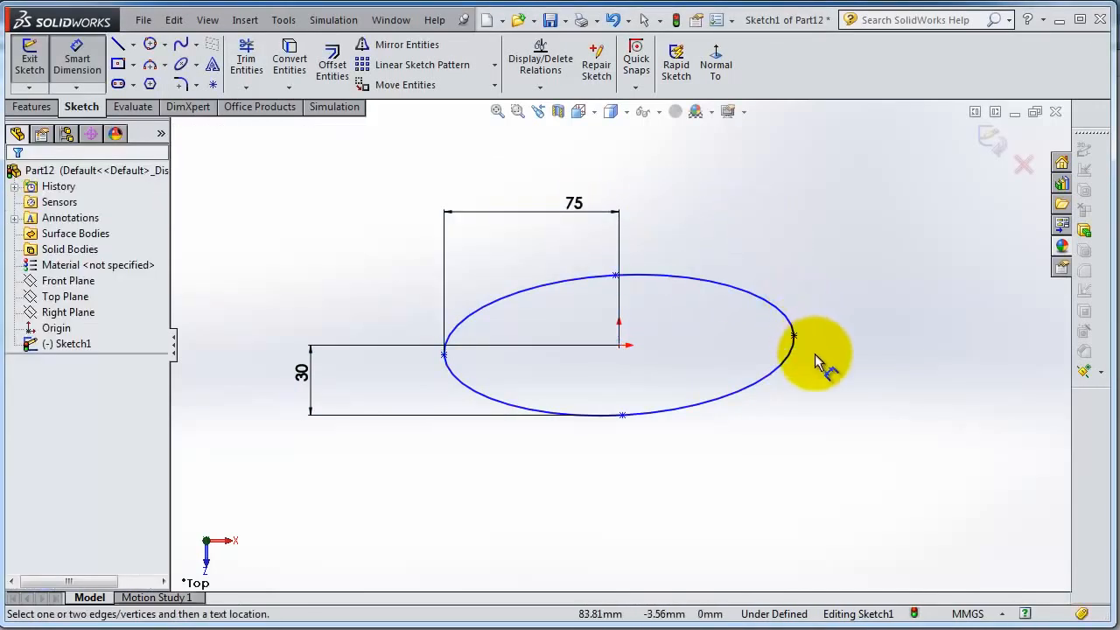
{"action": "key", "text": "Escape"}
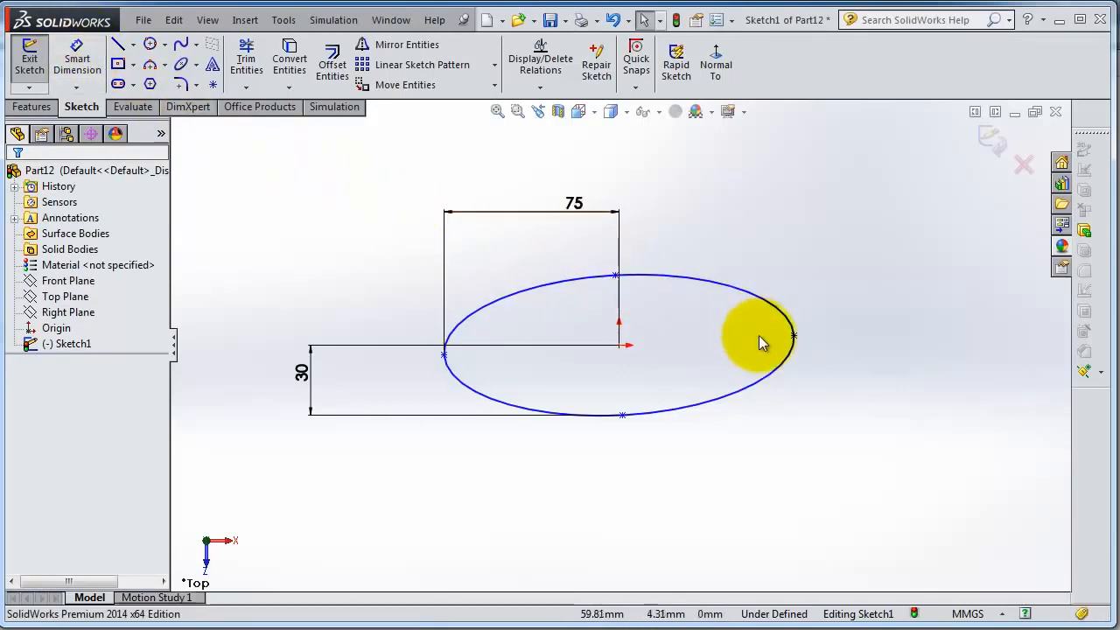
Step: Add a Horizontal relation between the ellipse's two long-axis end points and the origin
{"action": "left_click", "coordinate": [796, 336]}
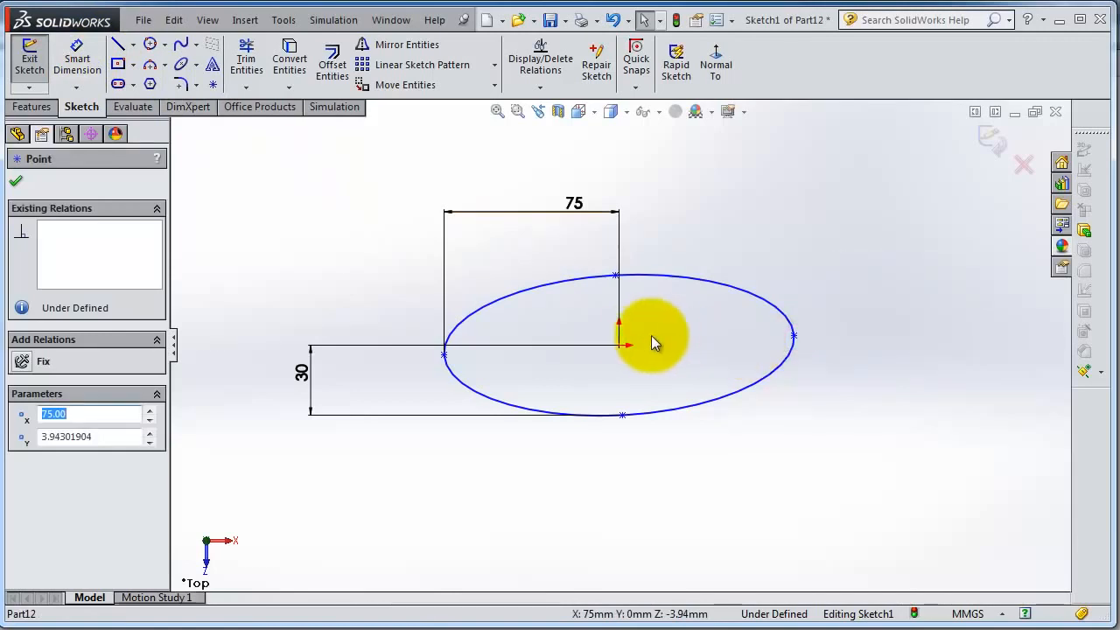
{"action": "left_click", "coordinate": [618, 346], "text": "ctrl"}
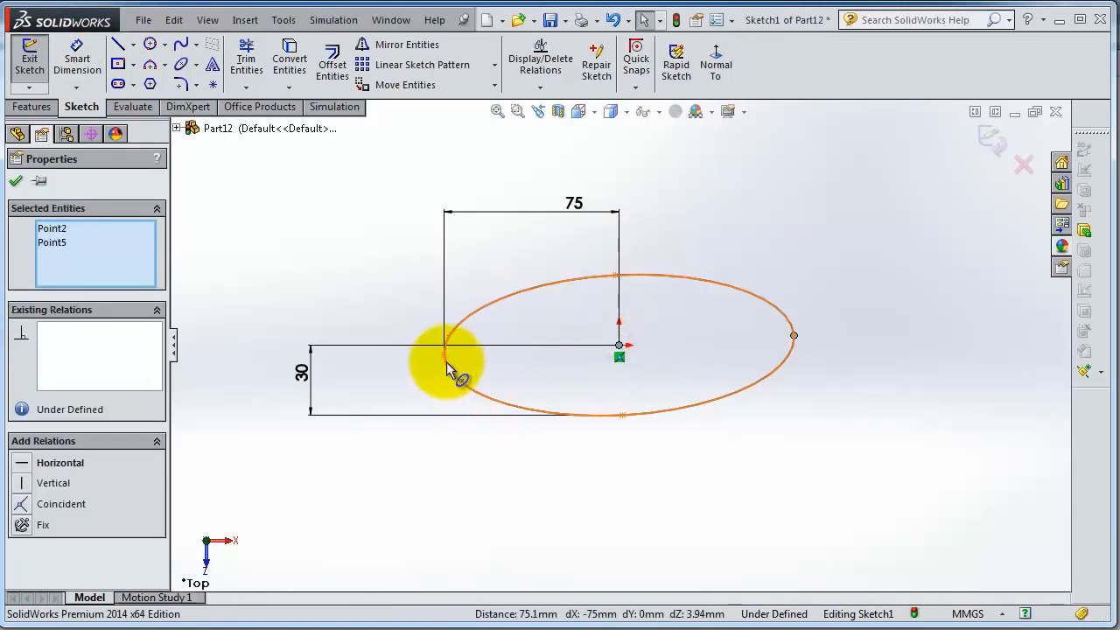
{"action": "left_click", "coordinate": [445, 355], "text": "ctrl"}
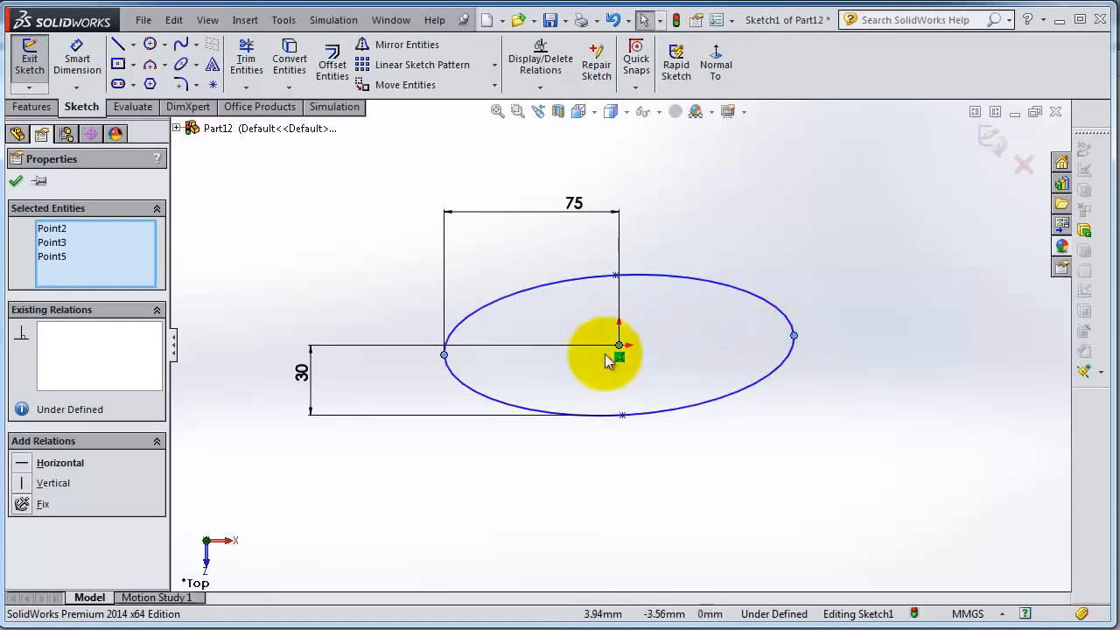
{"action": "left_click", "coordinate": [19, 468]}
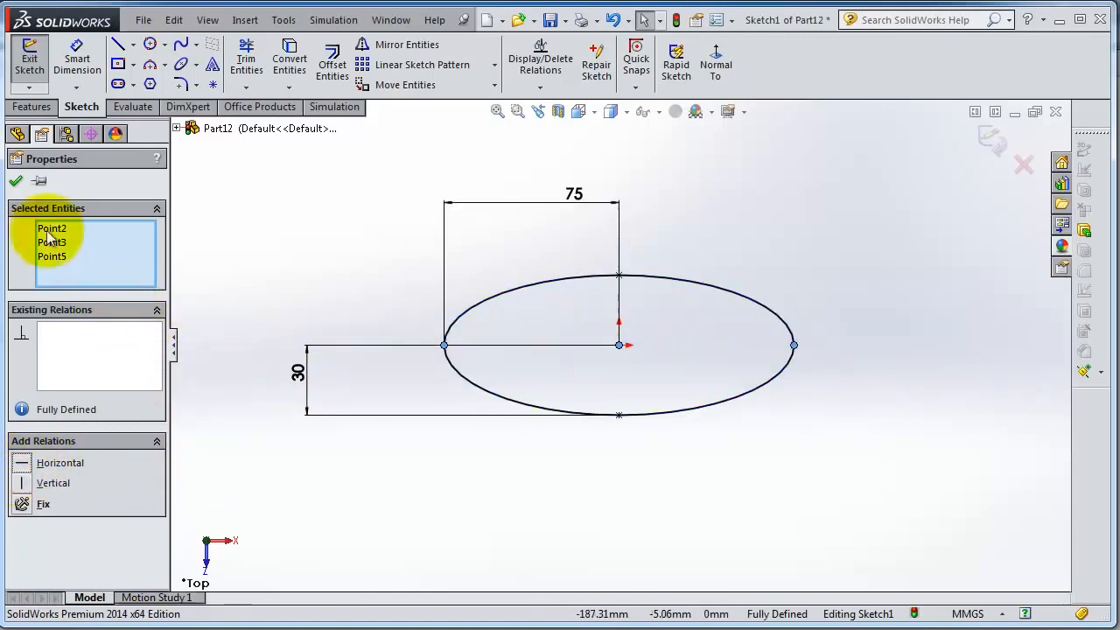
{"action": "left_click", "coordinate": [15, 184]}
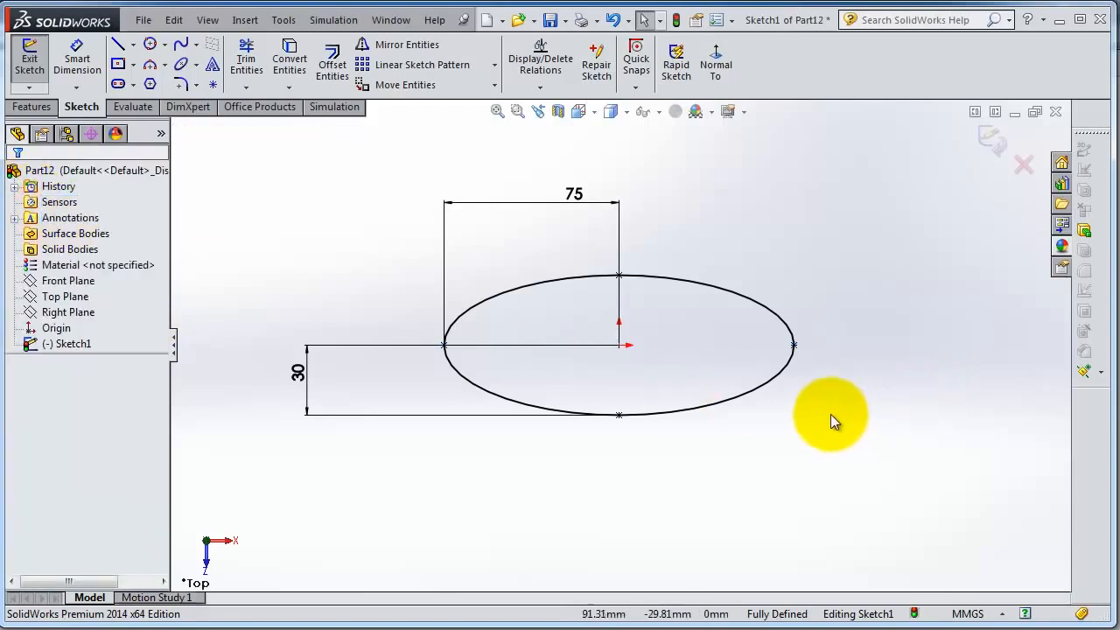
{"action": "scroll", "coordinate": [827, 411], "scroll_direction": "down", "scroll_amount": 2}
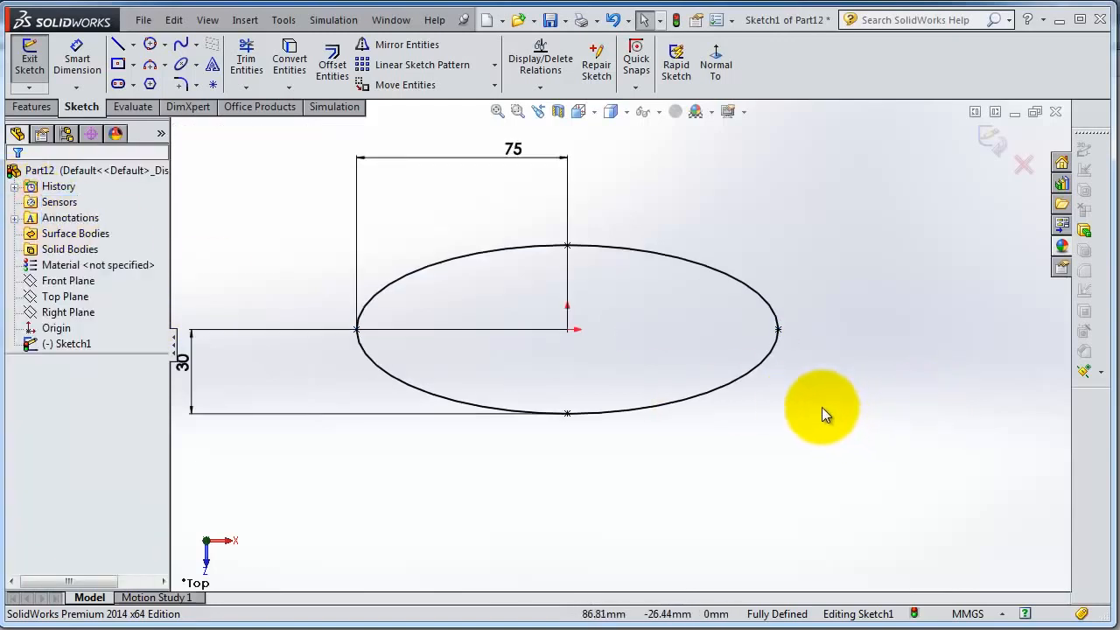
{"action": "scroll", "coordinate": [821, 407], "scroll_direction": "up", "scroll_amount": 1}
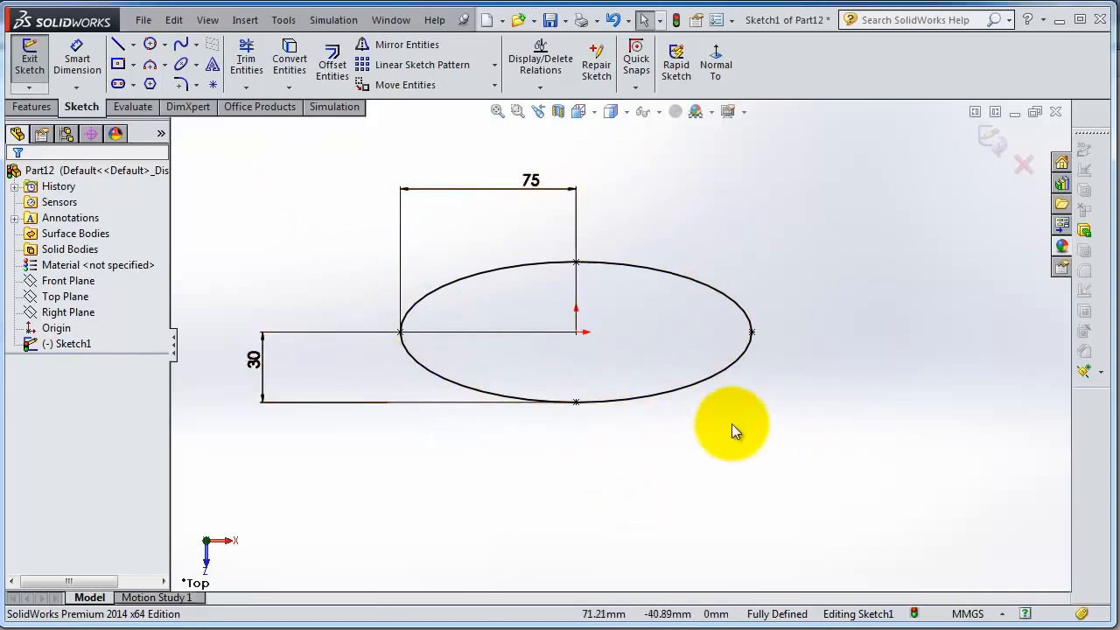
{"action": "scroll", "coordinate": [714, 366], "scroll_direction": "down", "scroll_amount": 1}
{"action": "scroll", "coordinate": [708, 364], "scroll_direction": "up", "scroll_amount": 1}
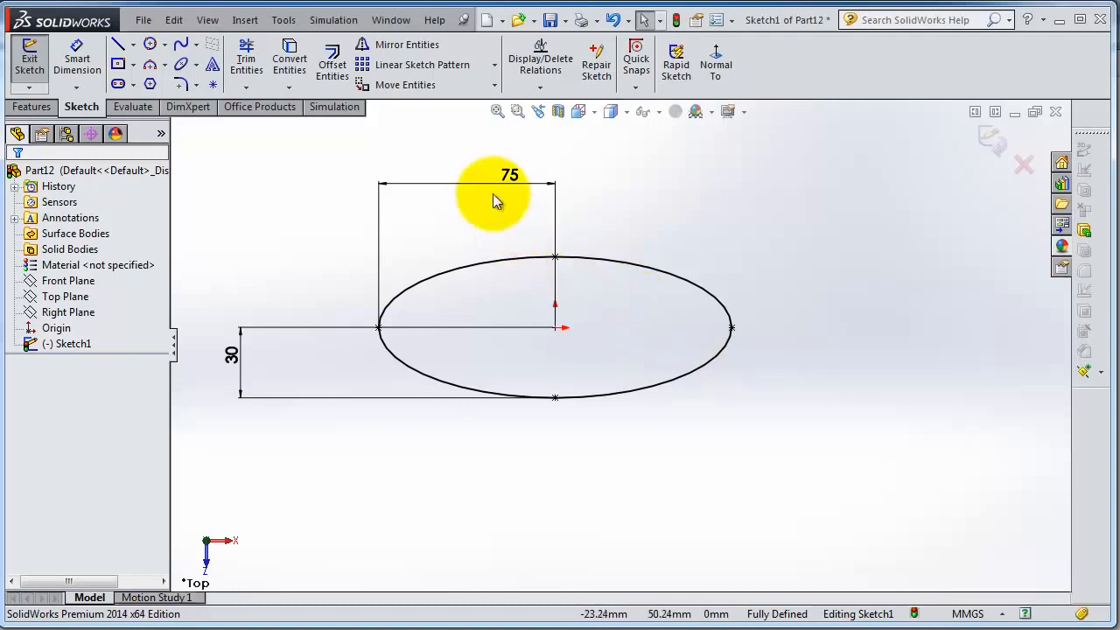
{"action": "scroll", "coordinate": [710, 356], "scroll_direction": "down", "scroll_amount": 1}
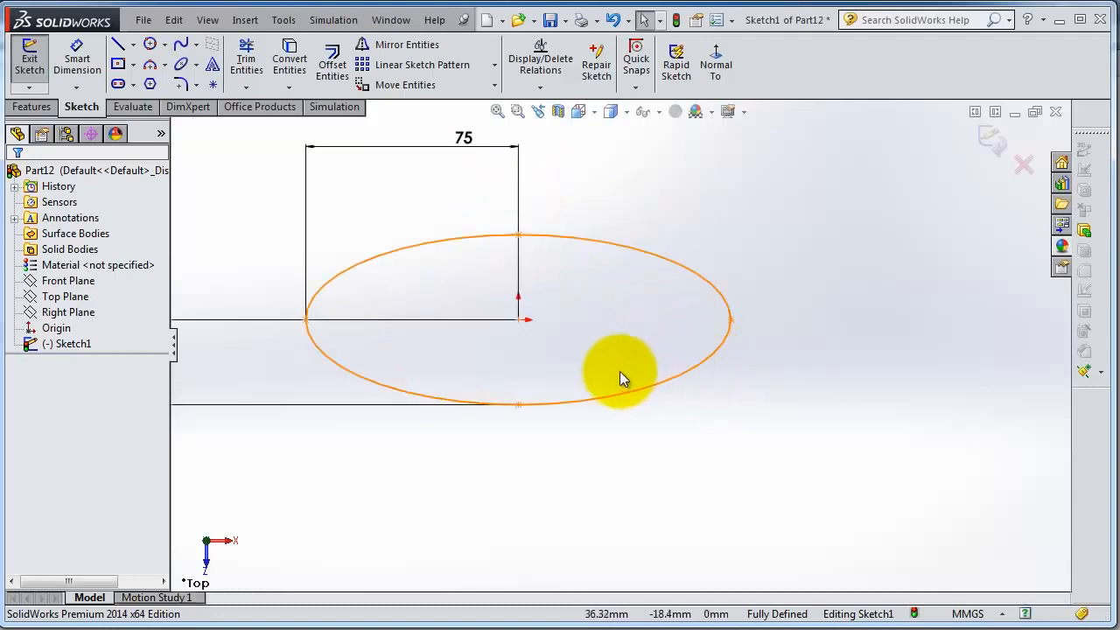
{"action": "middle_click_drag", "start_coordinate": [577, 337], "coordinate": [578, 337]}
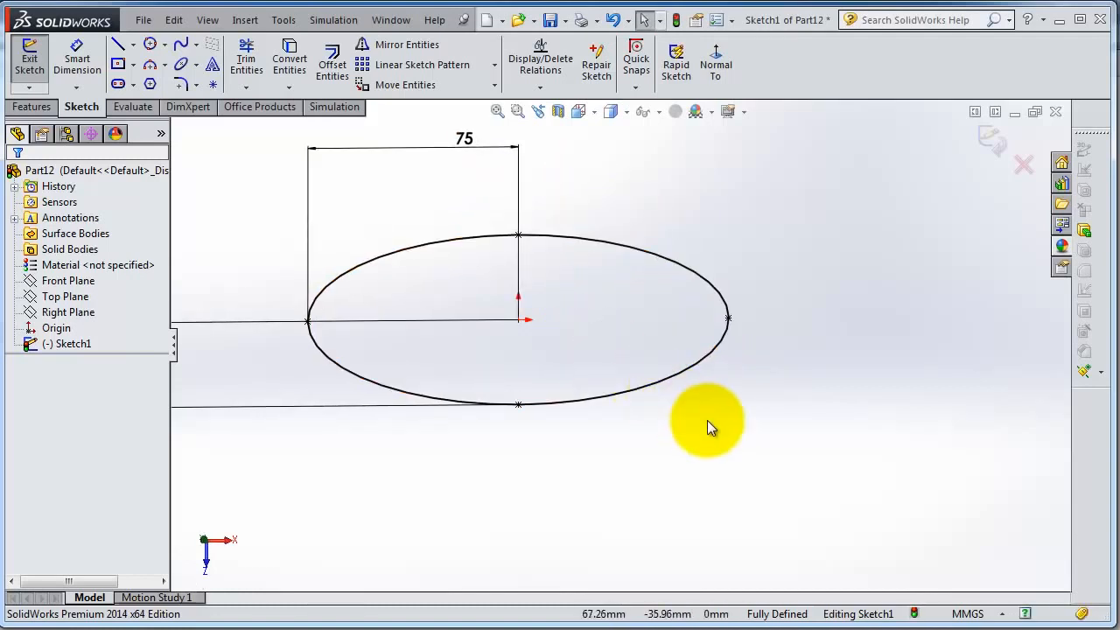
{"action": "scroll", "coordinate": [707, 420], "scroll_direction": "up", "scroll_amount": 1}
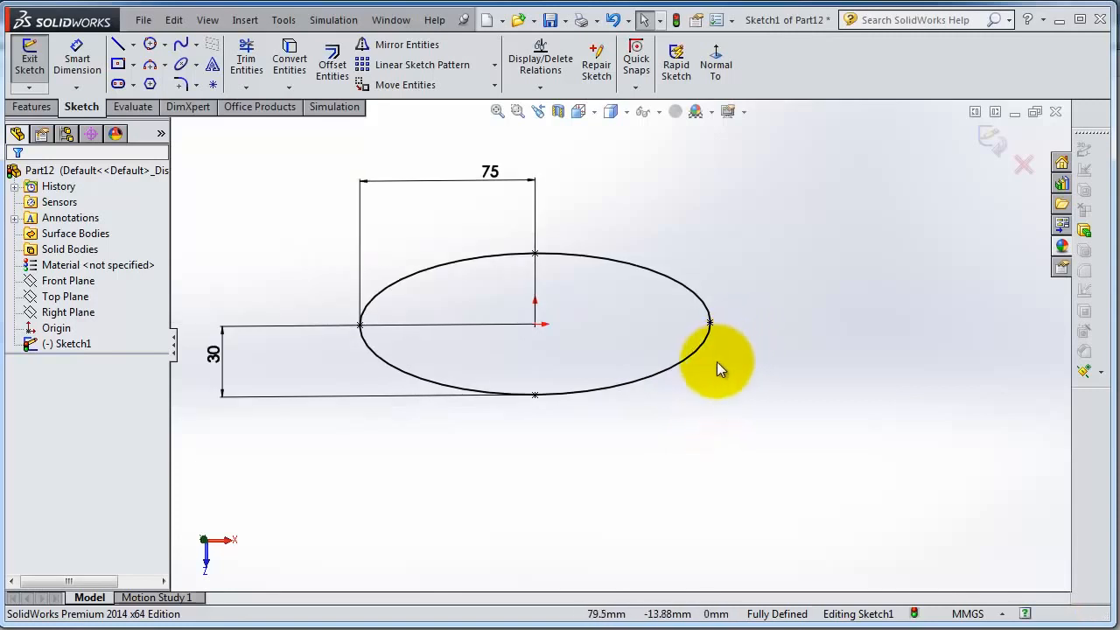
Step: Sketch a partial ellipse below the full ellipse, with radii of about 44 mm vertically and 28 mm horizontally, leaving a gap at its lower left
{"action": "left_click", "coordinate": [199, 64]}
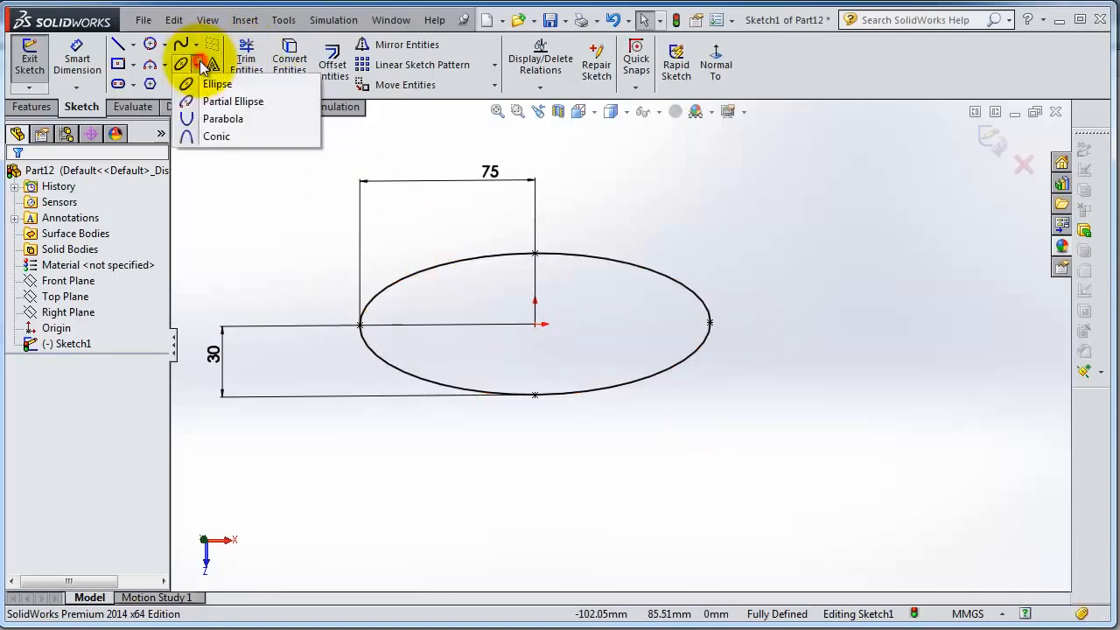
{"action": "left_click", "coordinate": [212, 102]}
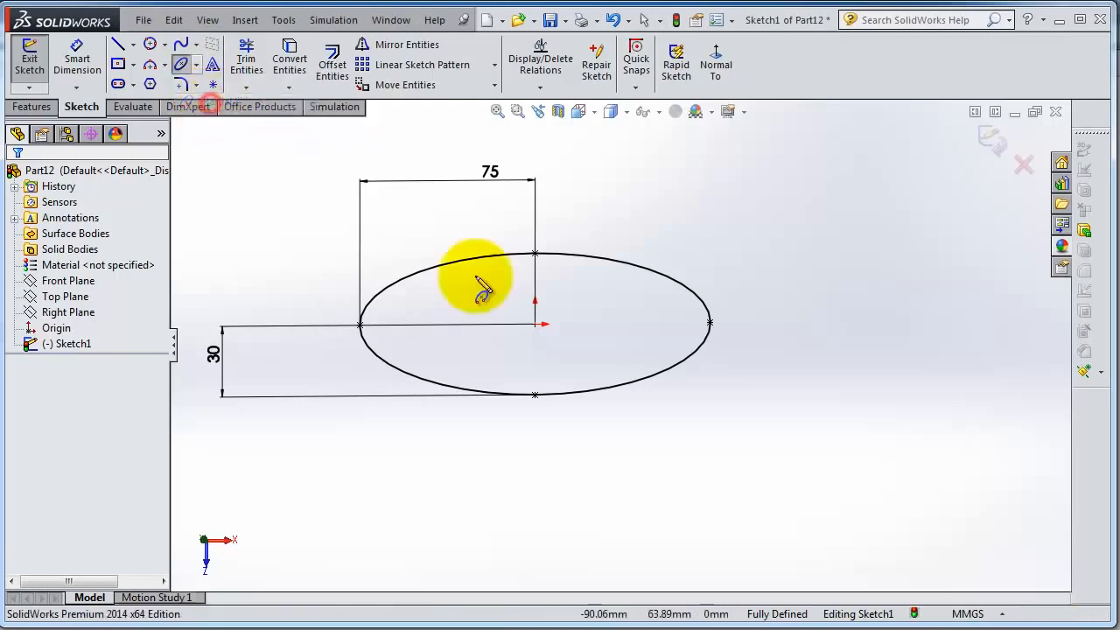
{"action": "scroll", "coordinate": [691, 472], "scroll_direction": "up", "scroll_amount": 1}
{"action": "left_click", "coordinate": [600, 501]}
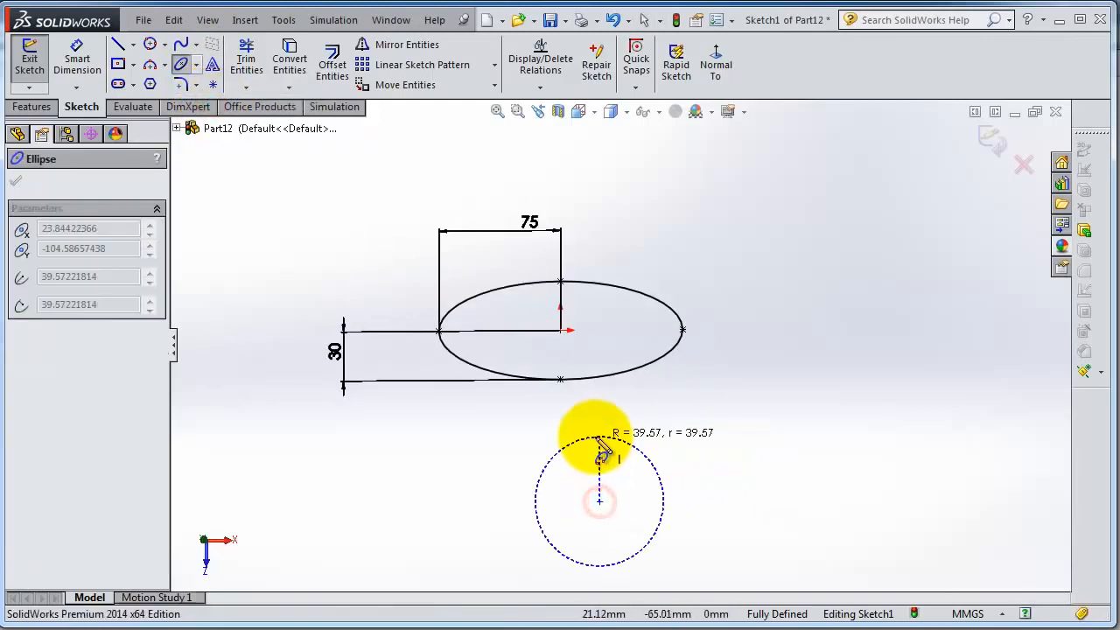
{"action": "left_click", "coordinate": [598, 428]}
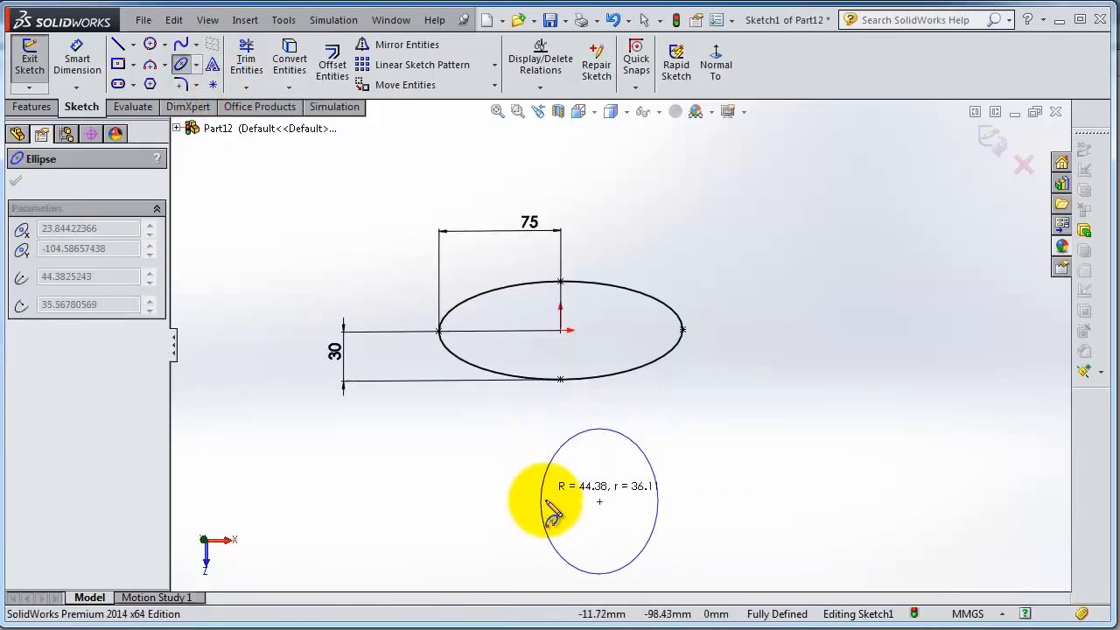
{"action": "left_click", "coordinate": [554, 514]}
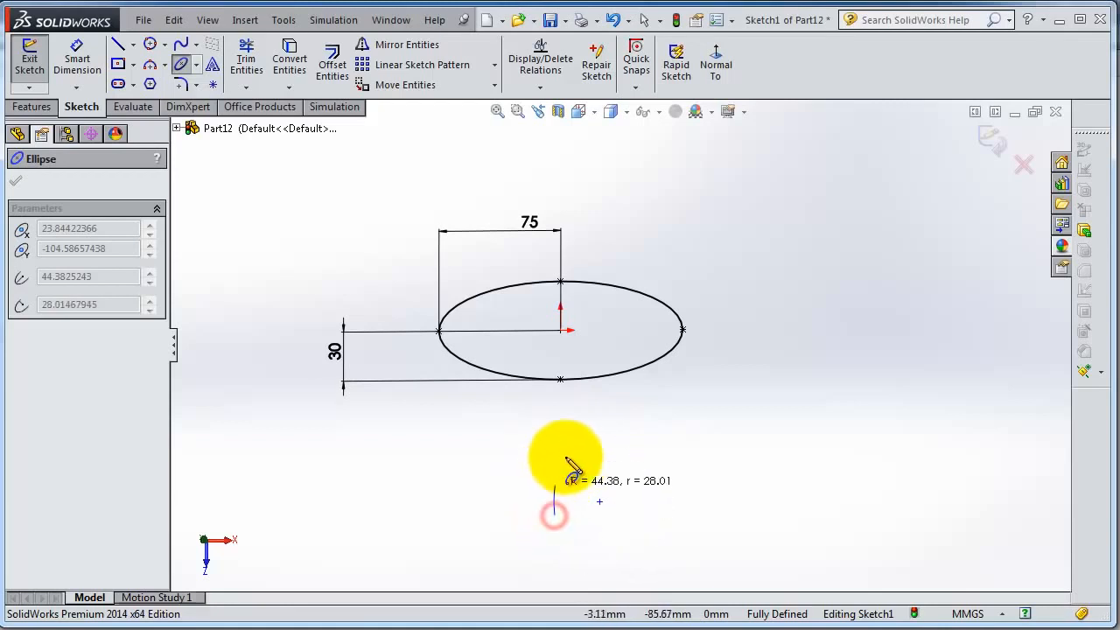
{"action": "scroll", "coordinate": [639, 547], "scroll_direction": "down", "scroll_amount": 1}
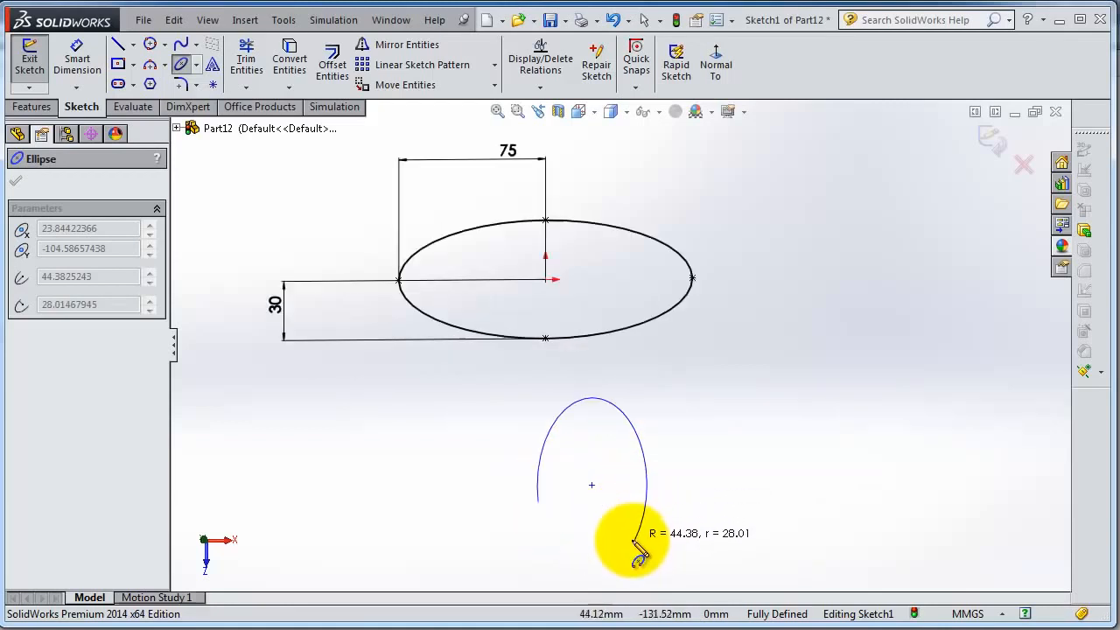
{"action": "left_click", "coordinate": [567, 566]}
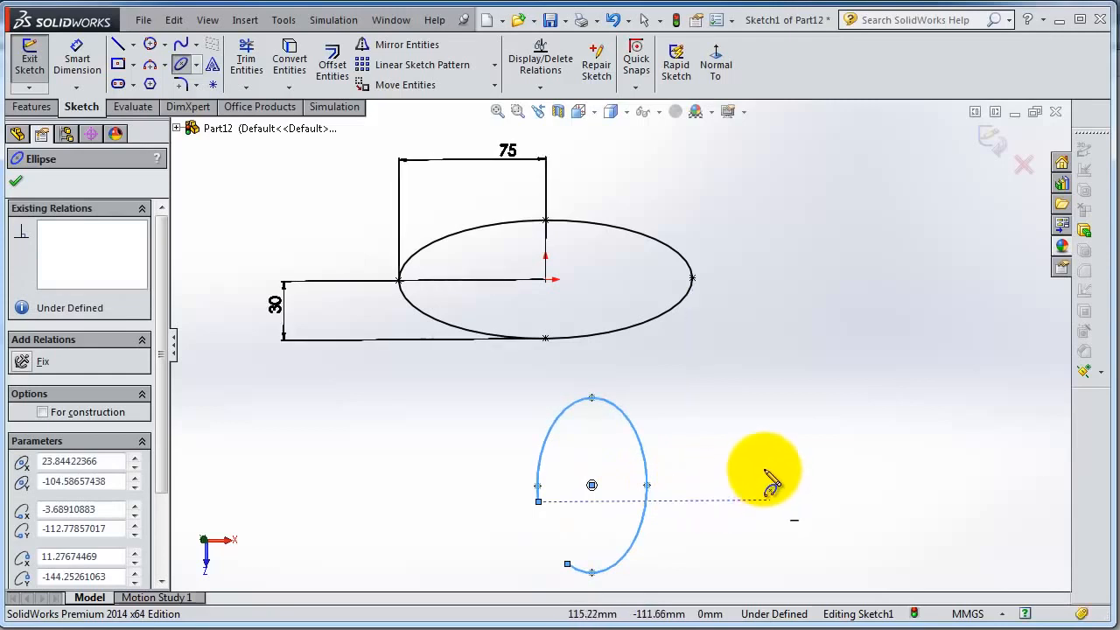
Step: Move the partial ellipse slightly down and to the left by its centre point
{"action": "key", "text": "Escape"}
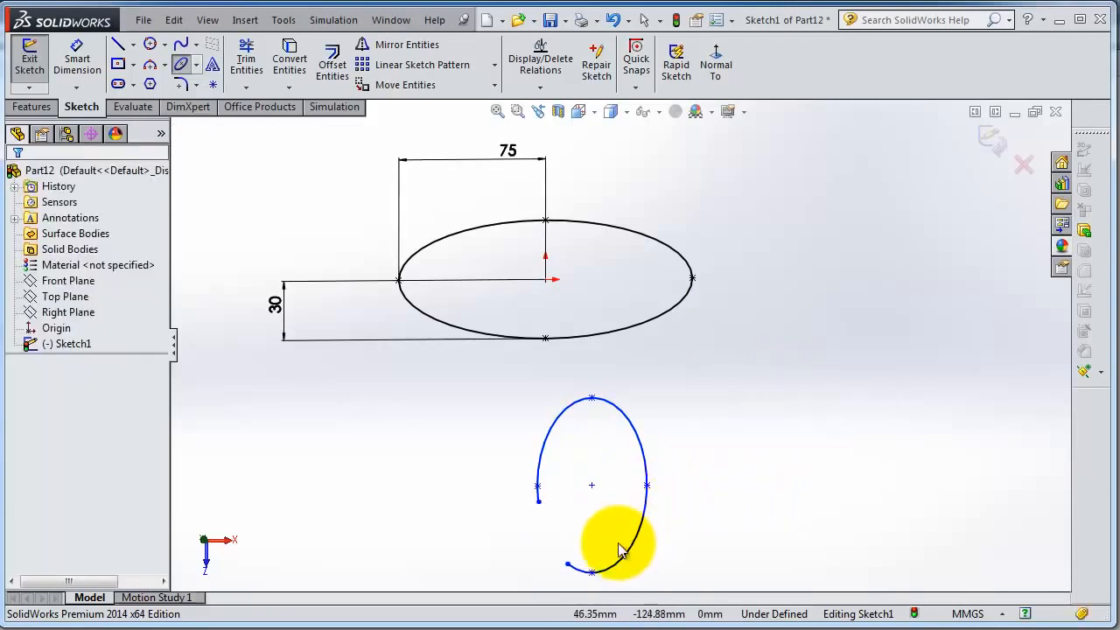
{"action": "scroll", "coordinate": [613, 538], "scroll_direction": "down", "scroll_amount": 3}
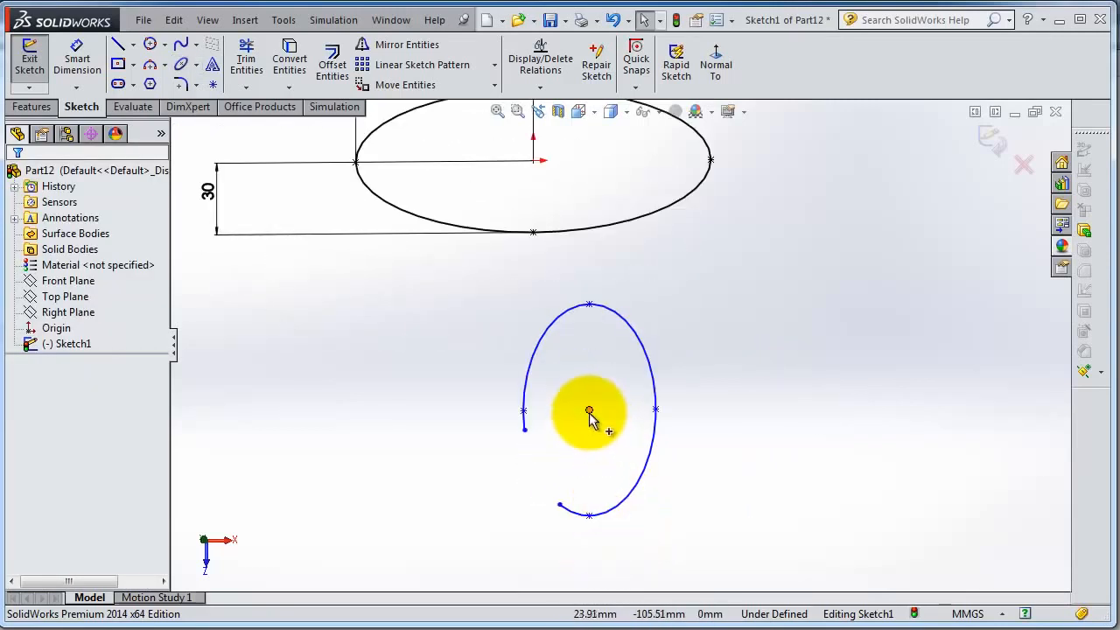
{"action": "left_click_drag", "start_coordinate": [590, 411], "coordinate": [554, 439]}
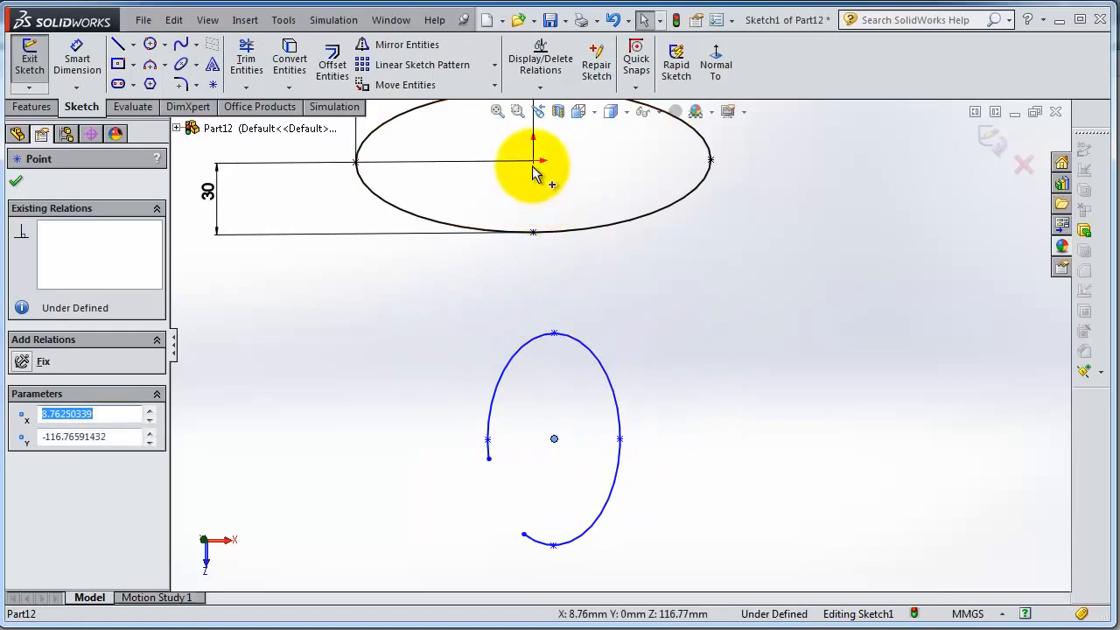
Step: Try to move the full ellipse by its centre, and delete the Coincident relation between that centre and the origin
{"action": "left_click_drag", "start_coordinate": [533, 162], "coordinate": [498, 204]}
{"action": "scroll", "coordinate": [606, 208], "scroll_direction": "up", "scroll_amount": 2}
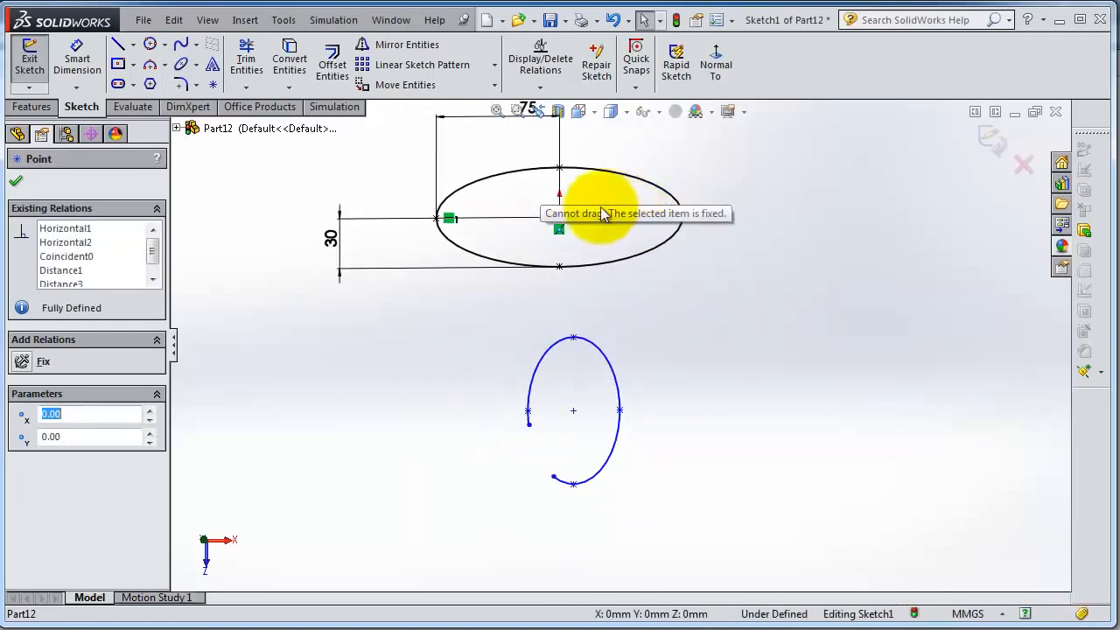
{"action": "left_click", "coordinate": [561, 238]}
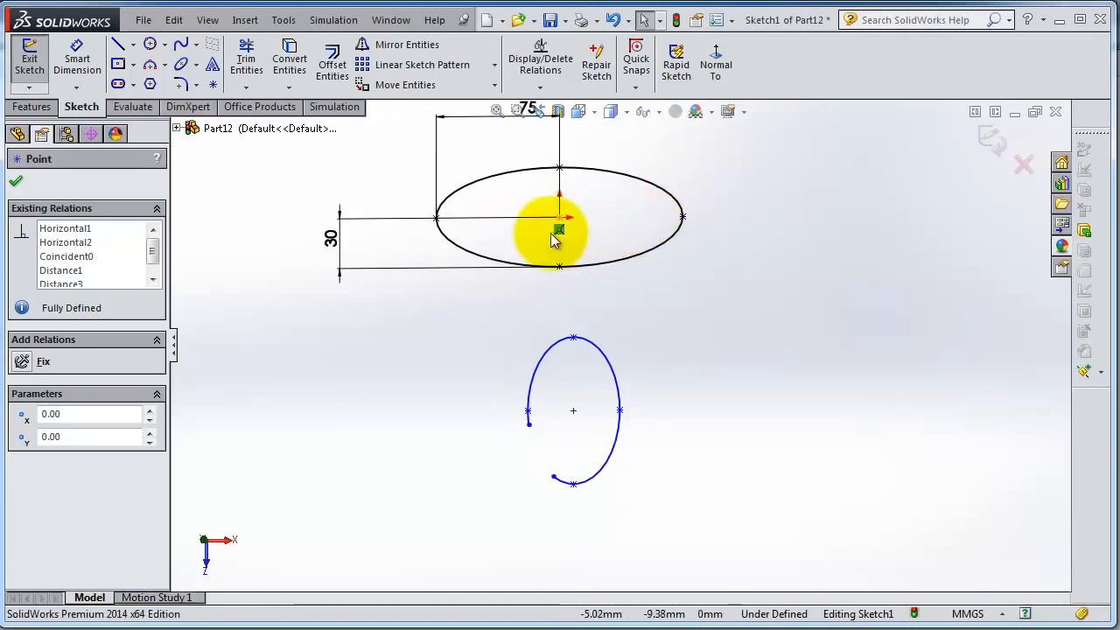
{"action": "scroll", "coordinate": [569, 235], "scroll_direction": "down", "scroll_amount": 3}
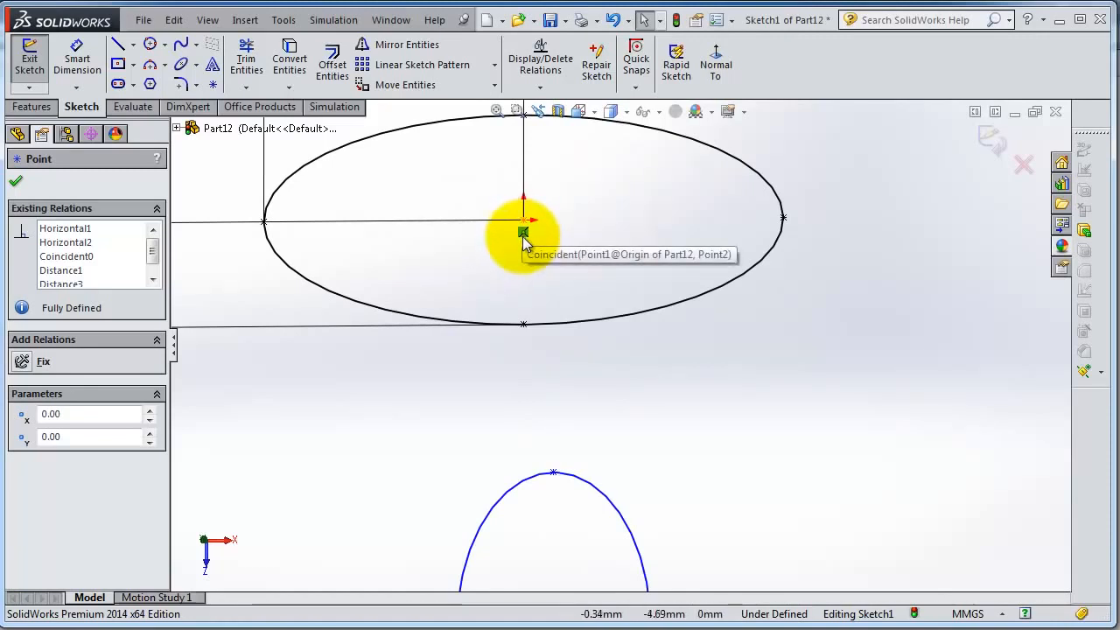
{"action": "left_click", "coordinate": [524, 239]}
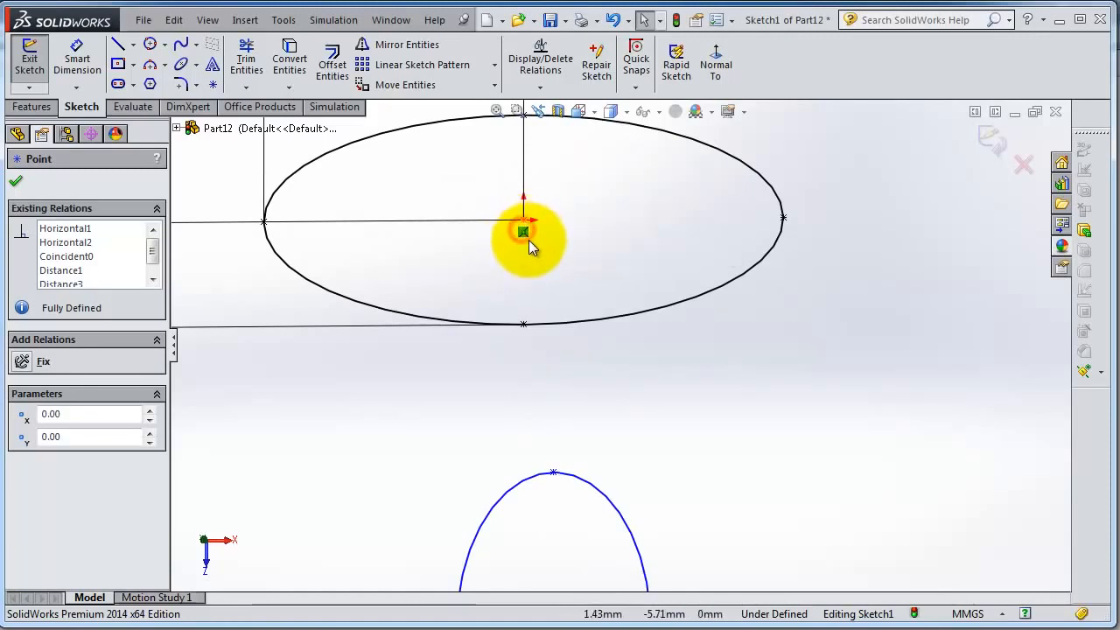
{"action": "key", "text": "Delete"}
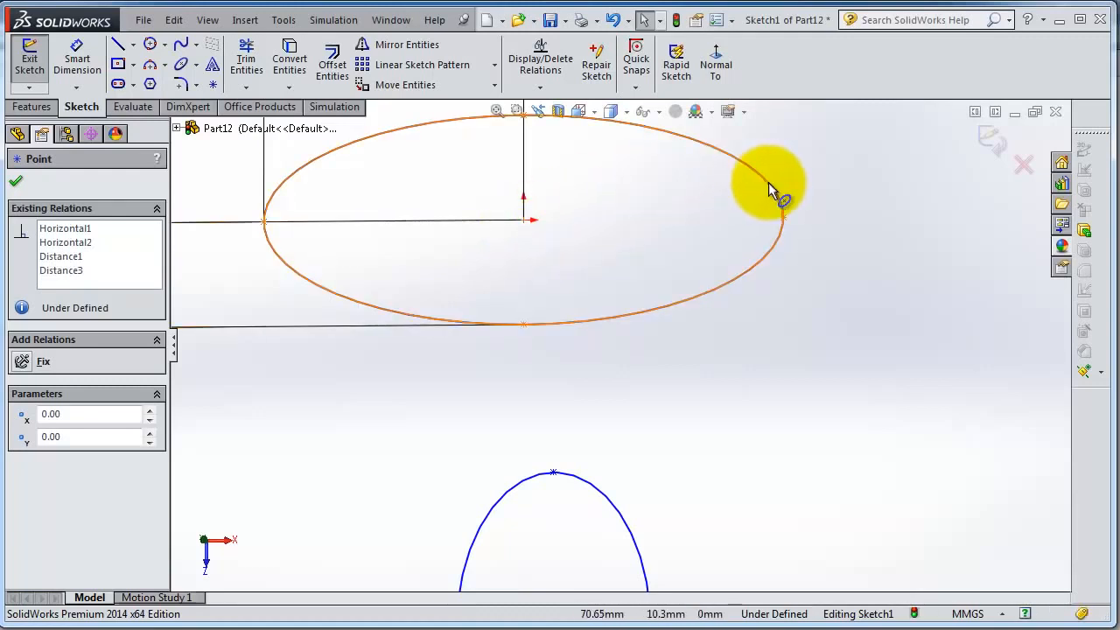
Step: Place the full ellipse's centre point back on the origin so it is coincident again
{"action": "mouse_move", "coordinate": [524, 222]}
{"action": "left_mouse_down"}
{"action": "mouse_move", "coordinate": [550, 275]}
{"action": "mouse_move", "coordinate": [531, 305]}
{"action": "mouse_move", "coordinate": [524, 222]}
{"action": "left_mouse_up"}
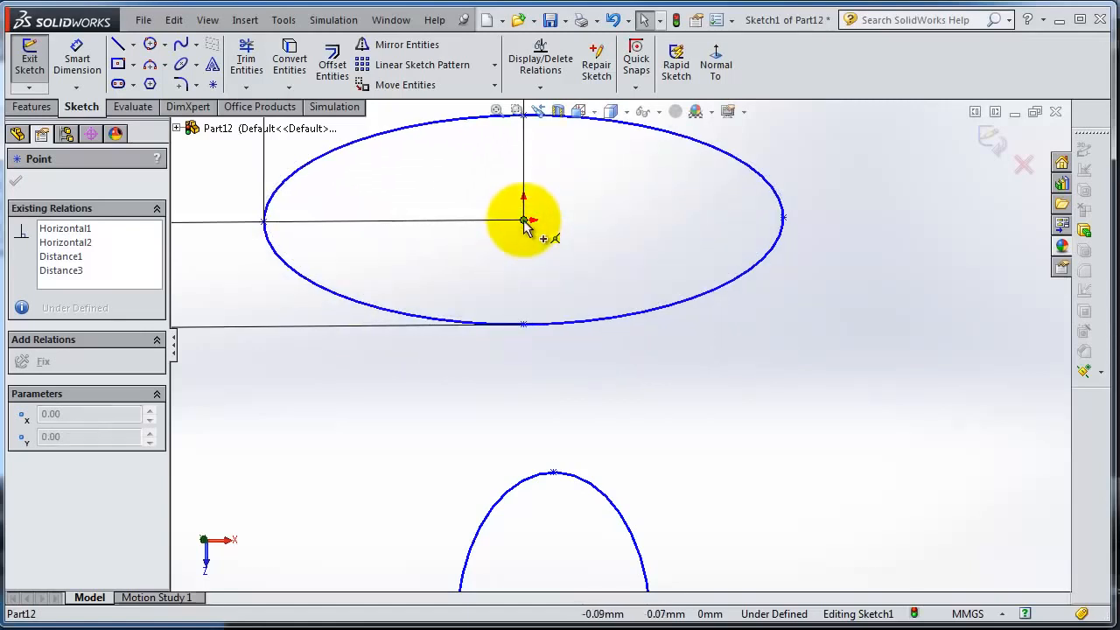
{"action": "left_click_drag", "start_coordinate": [524, 221], "coordinate": [525, 226]}
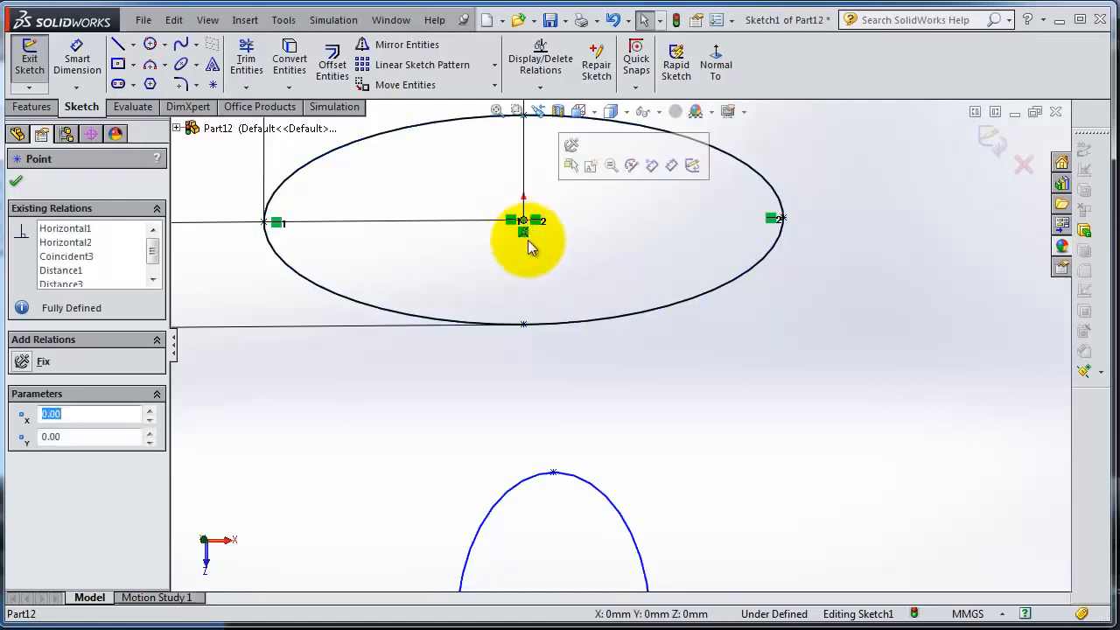
Step: Dimension the horizontal distance from the partial ellipse's centre to its left axis point, keeping the size as drawn
{"action": "scroll", "coordinate": [650, 409], "scroll_direction": "down", "scroll_amount": 3}
{"action": "scroll", "coordinate": [581, 510], "scroll_direction": "up", "scroll_amount": 2}
{"action": "scroll", "coordinate": [581, 511], "scroll_direction": "down", "scroll_amount": 2}
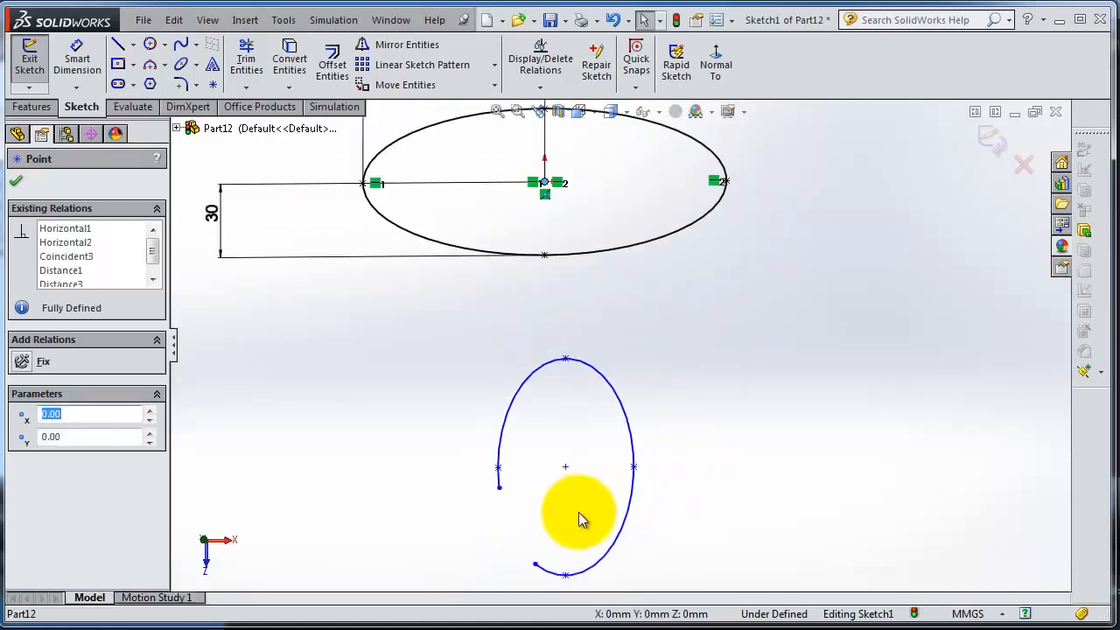
{"action": "scroll", "coordinate": [580, 520], "scroll_direction": "up", "scroll_amount": 2}
{"action": "left_click", "coordinate": [77, 60]}
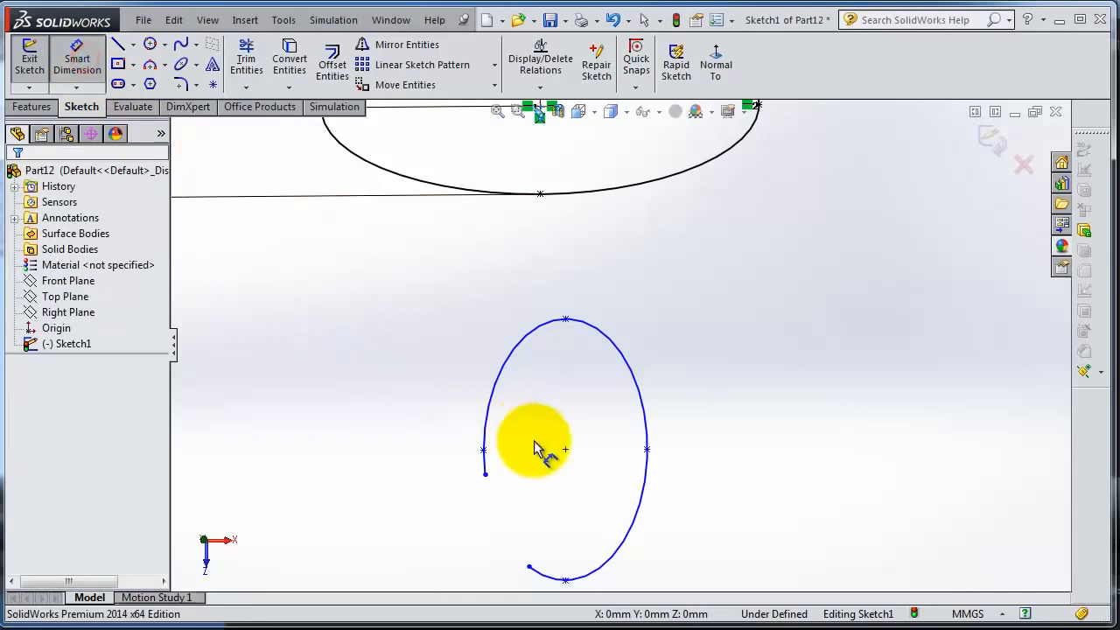
{"action": "left_click", "coordinate": [565, 449]}
{"action": "left_click", "coordinate": [484, 451]}
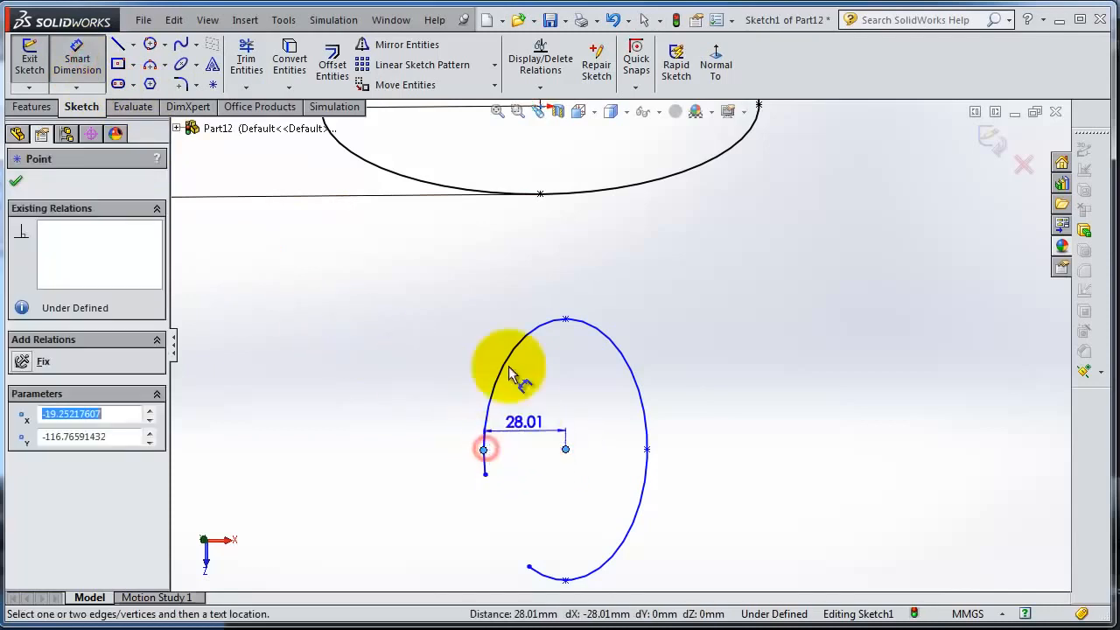
{"action": "left_click", "coordinate": [512, 290]}
{"action": "left_click", "coordinate": [445, 276]}
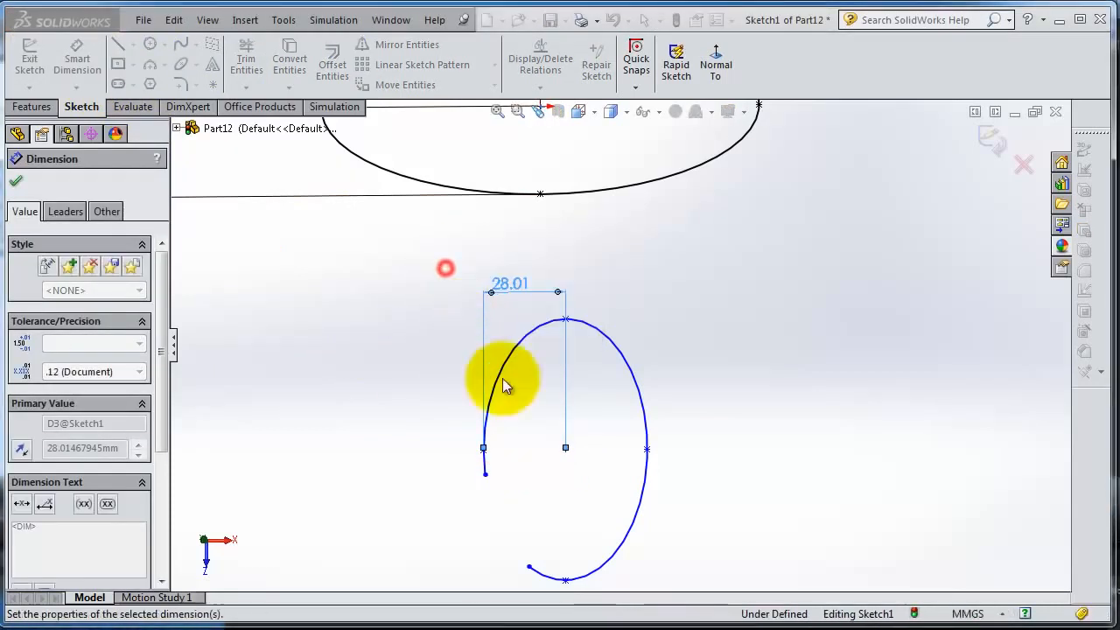
{"action": "left_click_drag", "start_coordinate": [565, 449], "coordinate": [588, 435]}
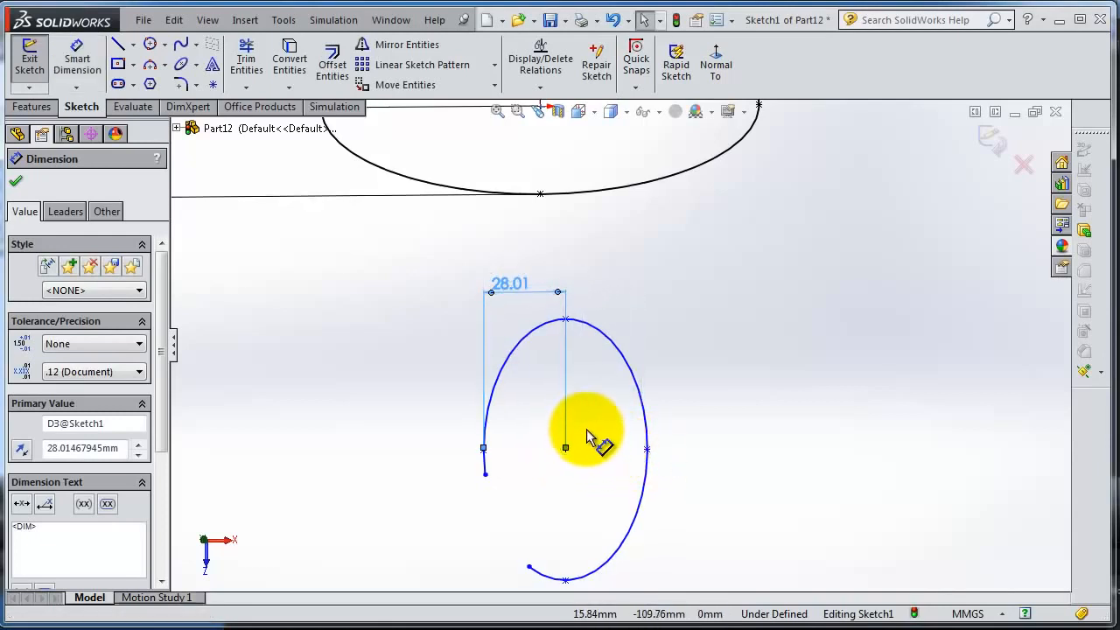
Step: Dimension the vertical distance from the partial ellipse's lowest axis point to its centre, keeping the size as drawn
{"action": "left_click", "coordinate": [77, 55]}
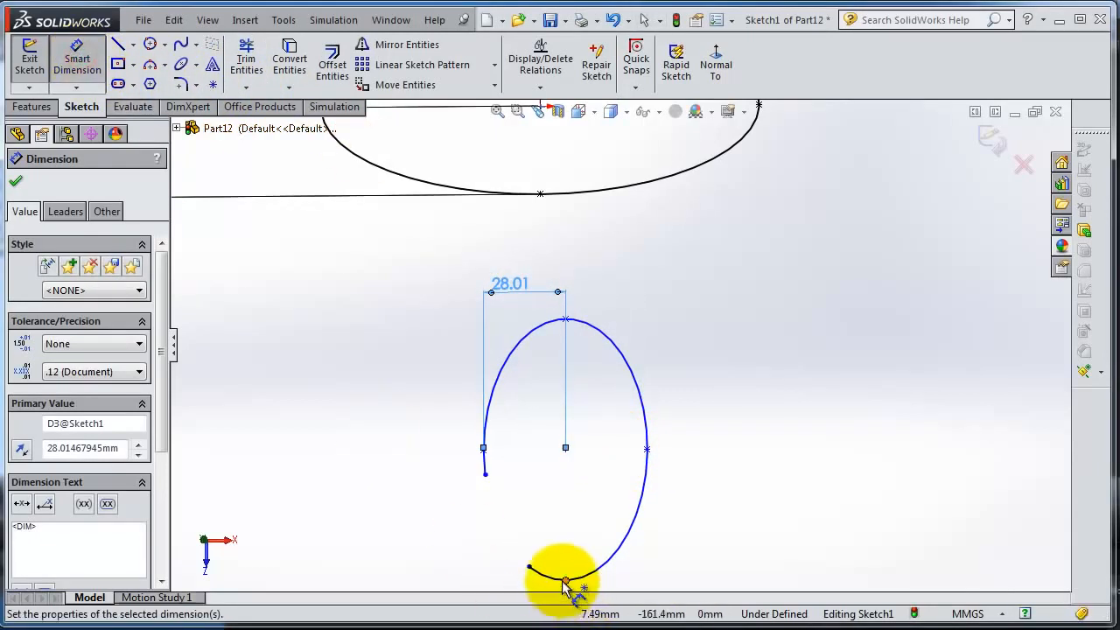
{"action": "left_click", "coordinate": [565, 580]}
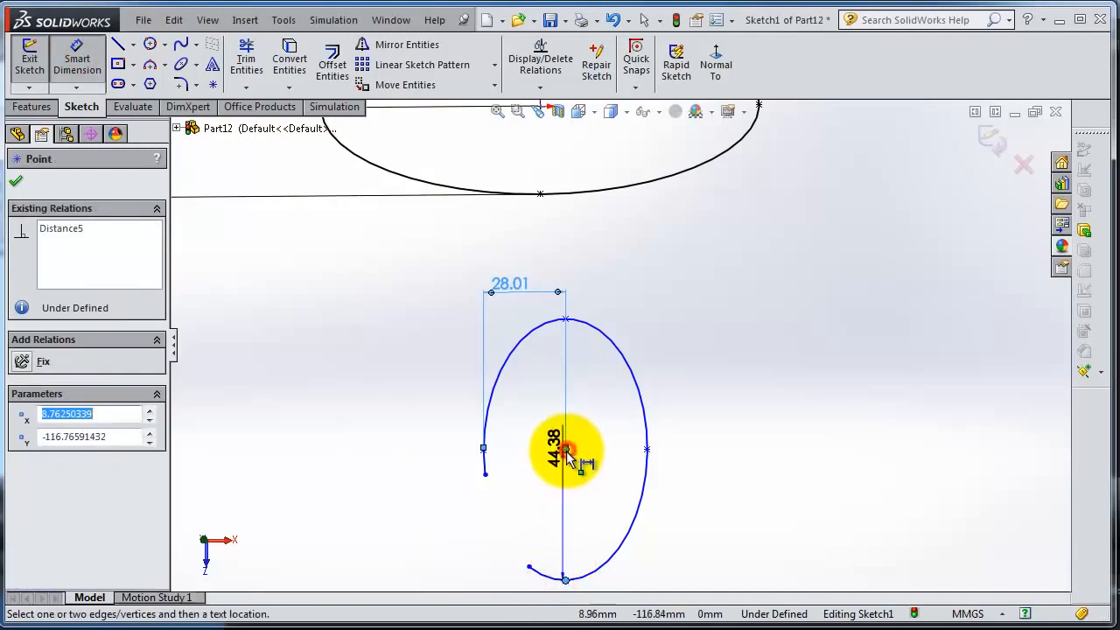
{"action": "left_click", "coordinate": [711, 492]}
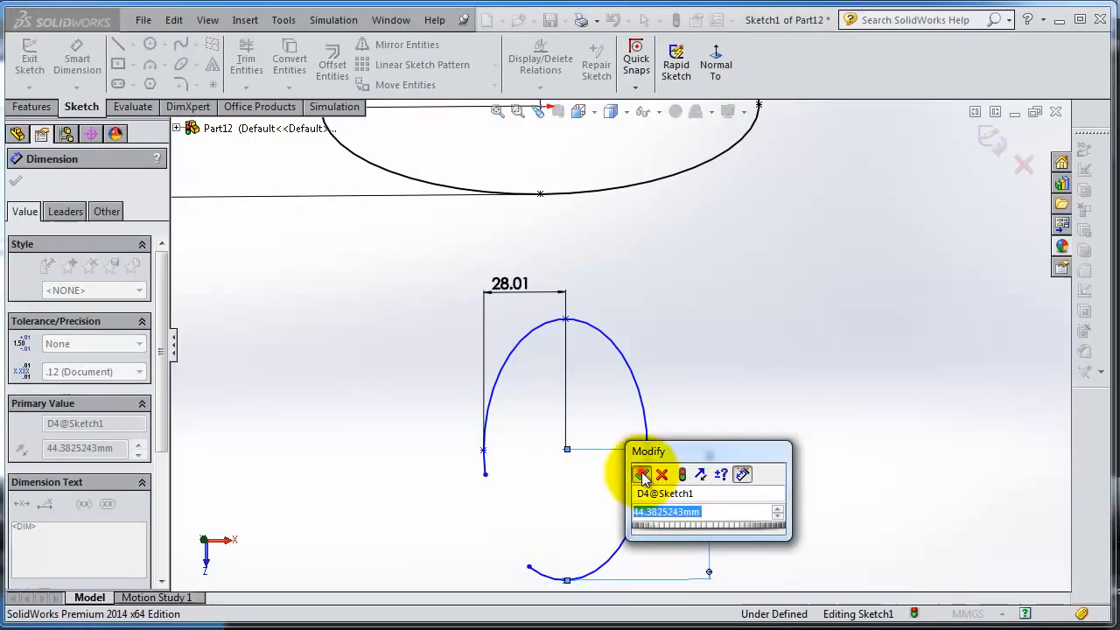
{"action": "left_click", "coordinate": [642, 475]}
Step: Add an aligned dimension between the partial ellipse's two open end points at its drawn size, and delete that dimension
{"action": "scroll", "coordinate": [628, 549], "scroll_direction": "up", "scroll_amount": 2}
{"action": "scroll", "coordinate": [621, 550], "scroll_direction": "down", "scroll_amount": 2}
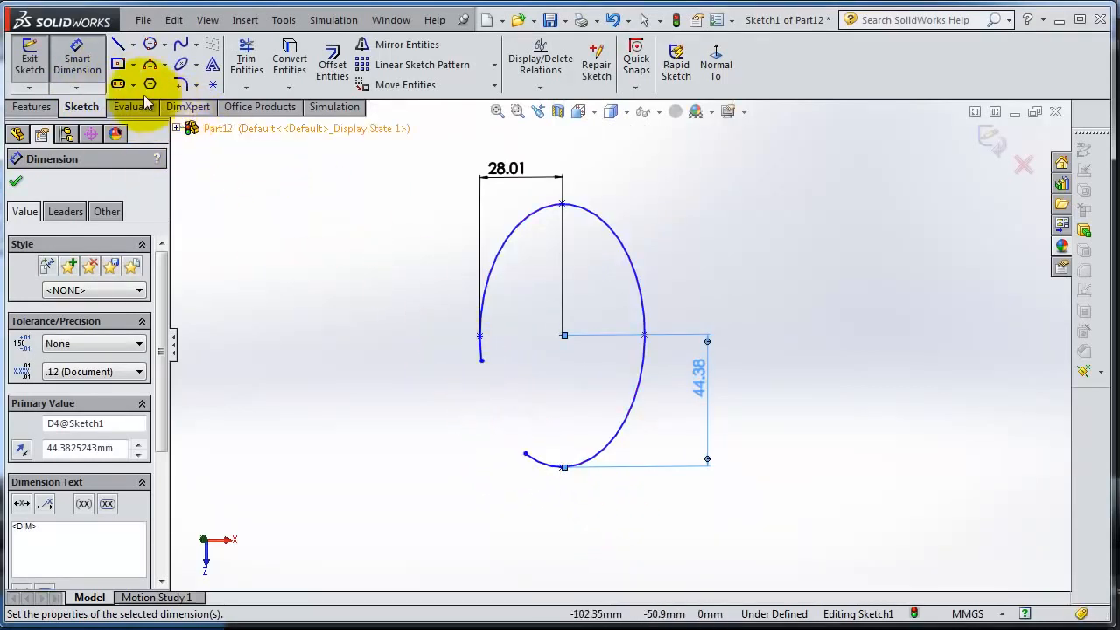
{"action": "left_click", "coordinate": [483, 361]}
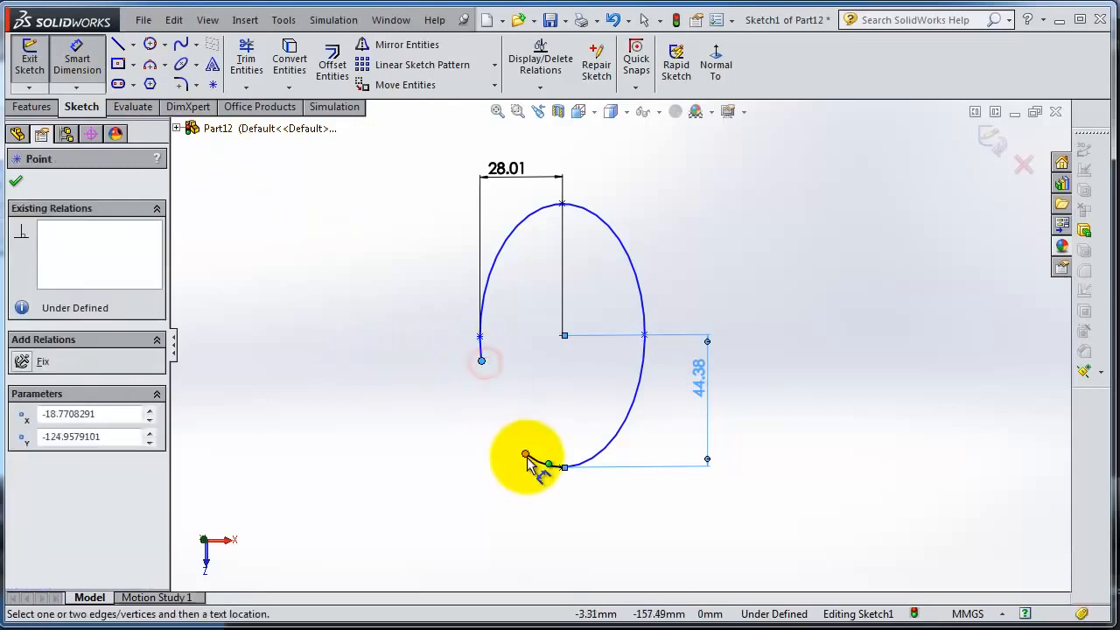
{"action": "left_click", "coordinate": [525, 454]}
{"action": "left_click", "coordinate": [457, 488]}
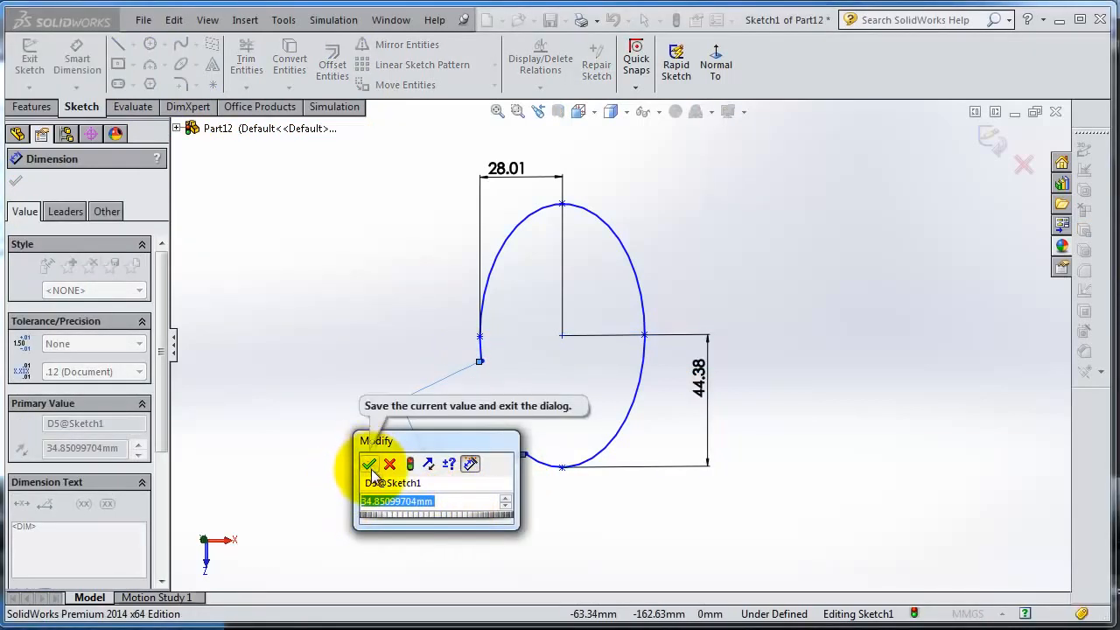
{"action": "left_click", "coordinate": [371, 471]}
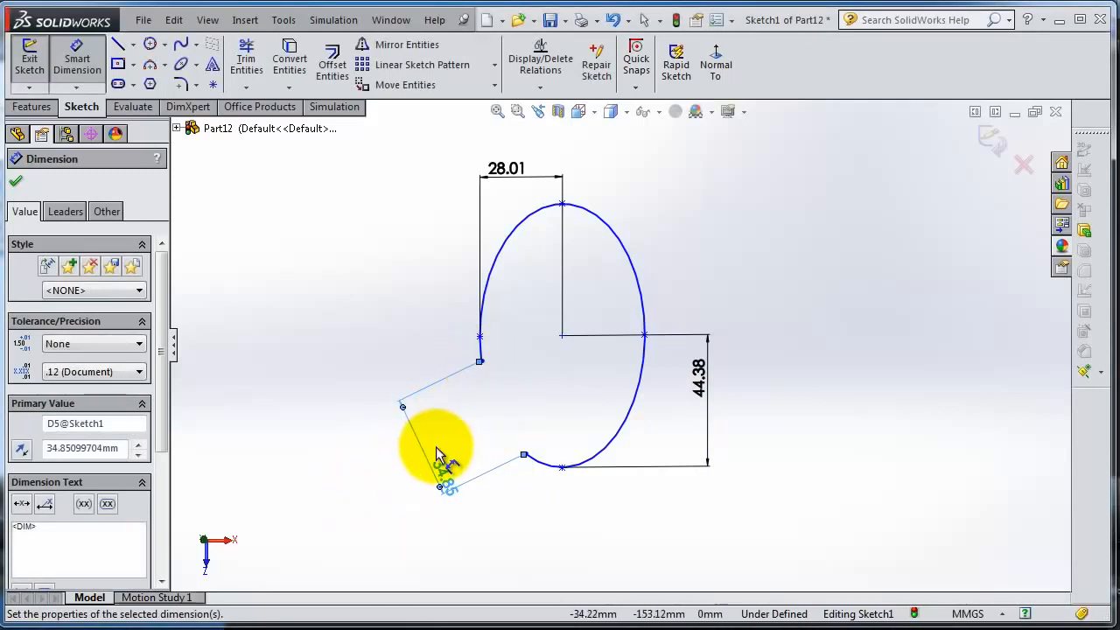
{"action": "left_click", "coordinate": [431, 470]}
{"action": "key", "text": "Delete"}
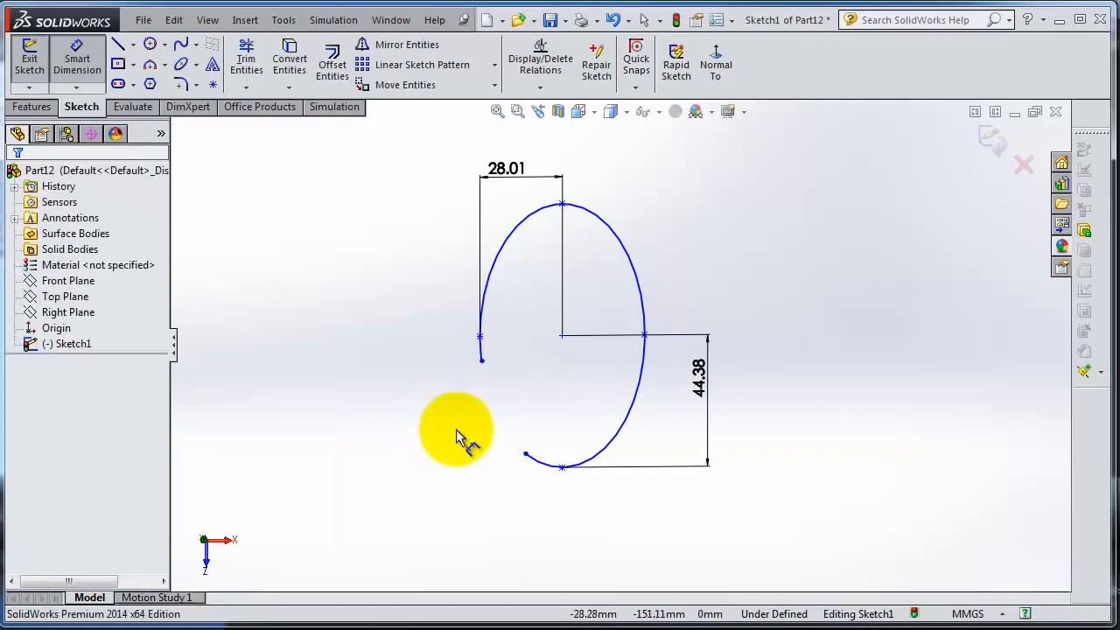
Step: Dimension the aligned distance between the partial ellipse's two open end points as 35 mm
{"action": "left_click", "coordinate": [480, 362]}
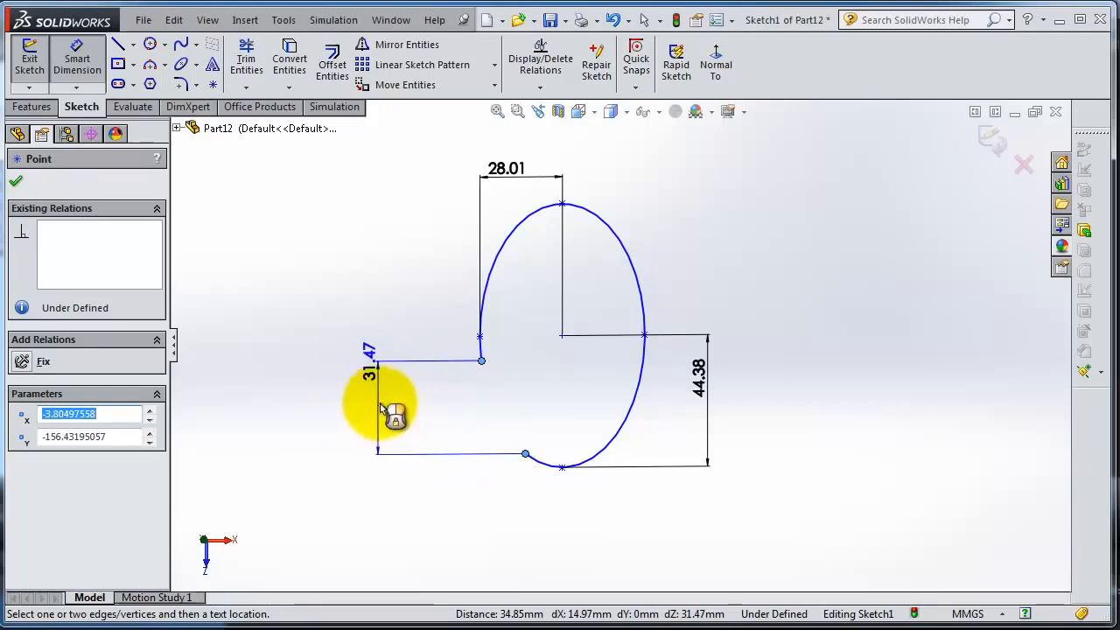
{"action": "mouse_move", "coordinate": [380, 406]}
{"action": "left_mouse_down"}
{"action": "mouse_move", "coordinate": [428, 408]}
{"action": "mouse_move", "coordinate": [367, 394]}
{"action": "left_mouse_up"}
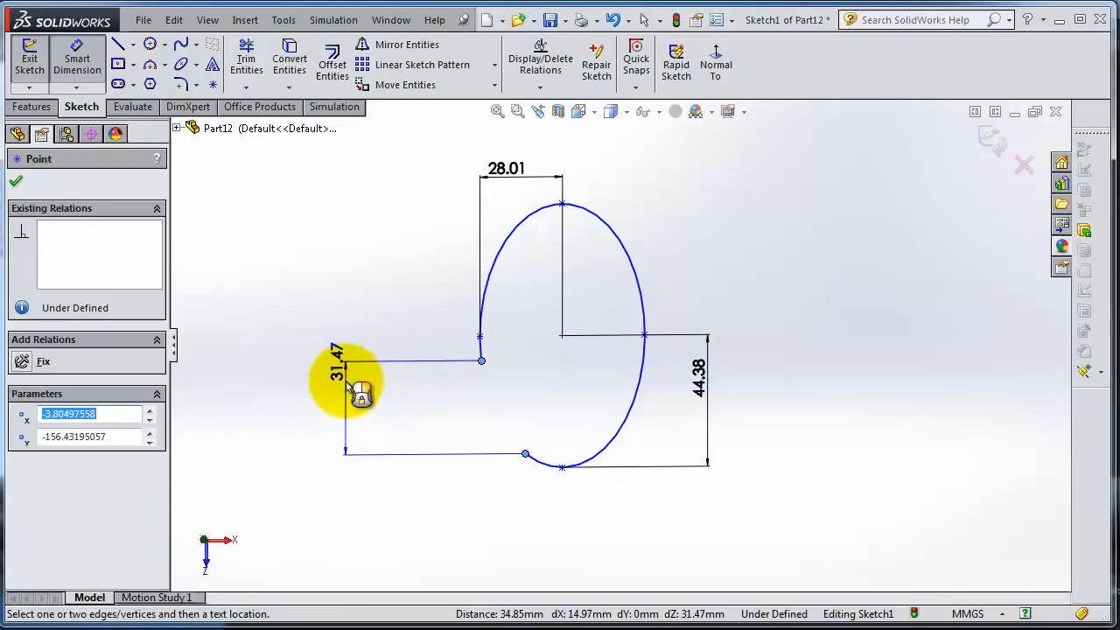
{"action": "mouse_move", "coordinate": [351, 388]}
{"action": "left_mouse_down"}
{"action": "mouse_move", "coordinate": [424, 437]}
{"action": "mouse_move", "coordinate": [485, 407]}
{"action": "mouse_move", "coordinate": [480, 452]}
{"action": "mouse_move", "coordinate": [495, 463]}
{"action": "mouse_move", "coordinate": [465, 465]}
{"action": "left_mouse_up"}
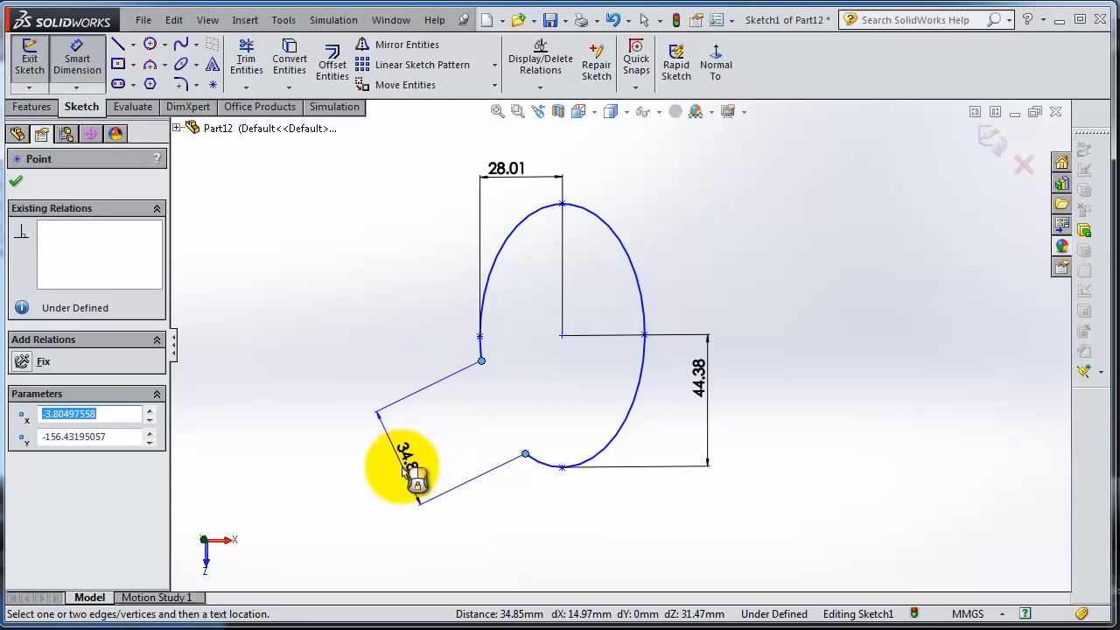
{"action": "mouse_move", "coordinate": [405, 474]}
{"action": "left_mouse_down"}
{"action": "mouse_move", "coordinate": [432, 464]}
{"action": "mouse_move", "coordinate": [492, 479]}
{"action": "mouse_move", "coordinate": [500, 517]}
{"action": "left_mouse_up"}
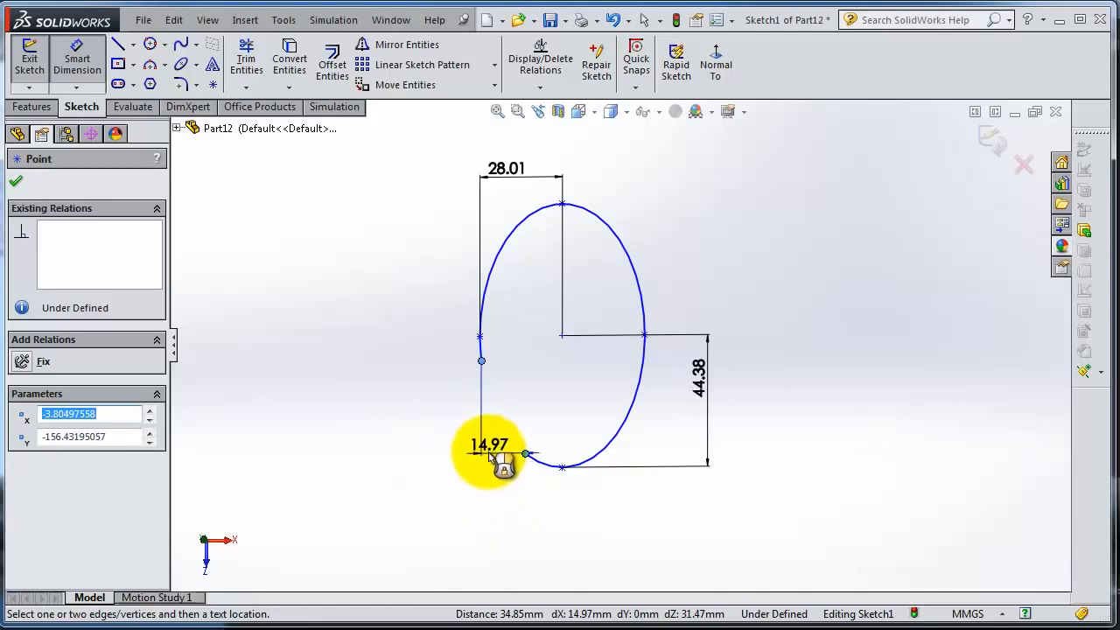
{"action": "key", "text": "Delete"}
{"action": "mouse_move", "coordinate": [477, 462]}
{"action": "left_mouse_down"}
{"action": "mouse_move", "coordinate": [458, 459]}
{"action": "mouse_move", "coordinate": [469, 438]}
{"action": "mouse_move", "coordinate": [455, 445]}
{"action": "mouse_move", "coordinate": [447, 480]}
{"action": "left_mouse_up"}
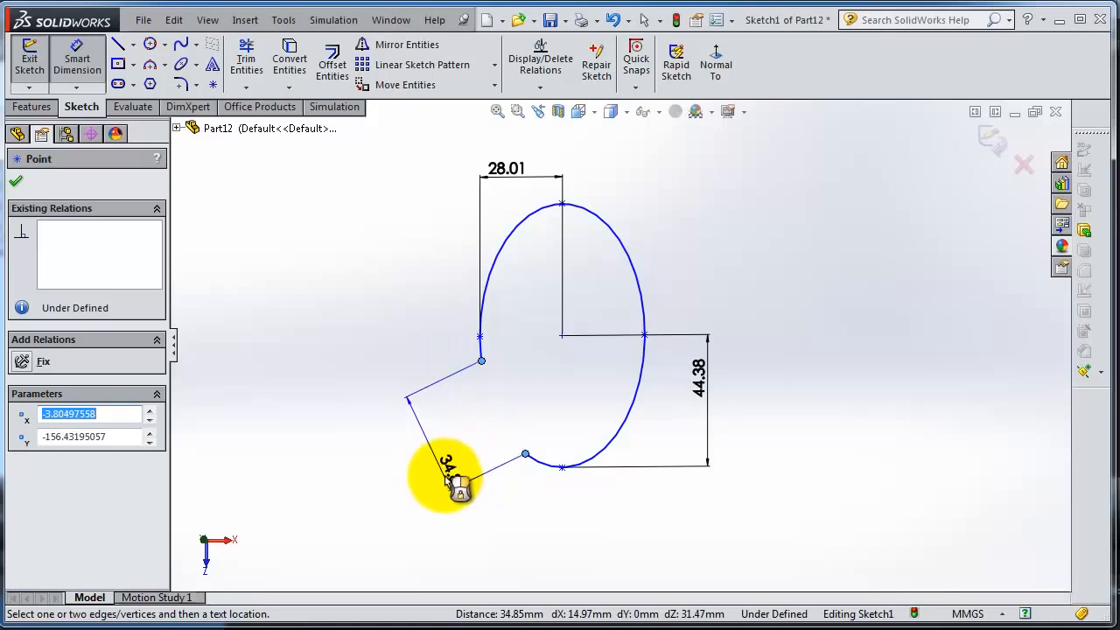
{"action": "left_click", "coordinate": [442, 470]}
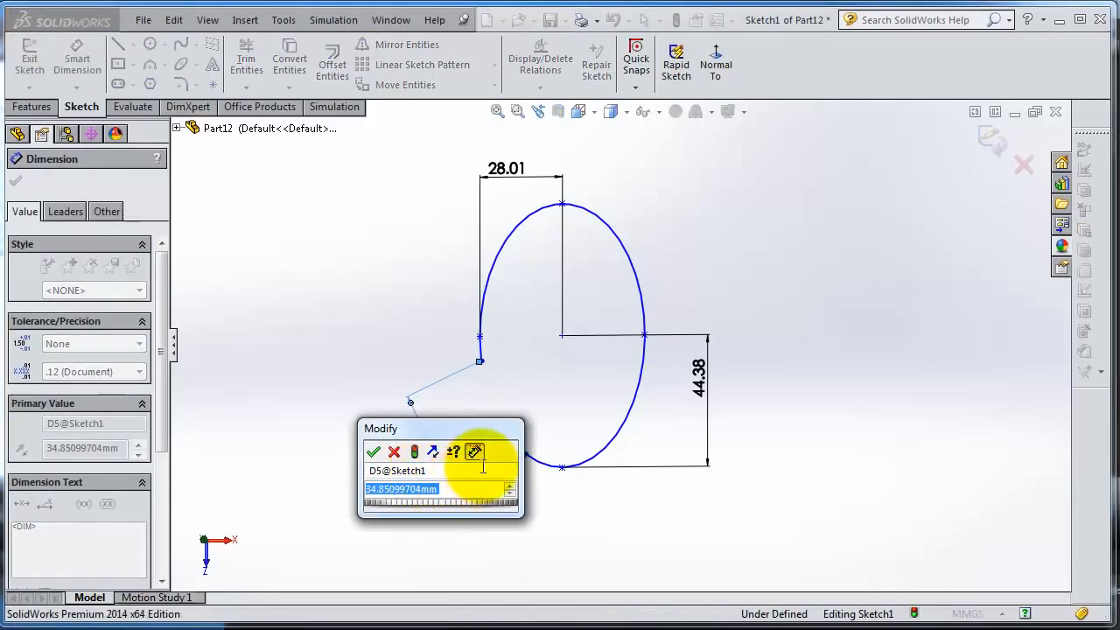
{"action": "type", "text": "35"}
{"action": "key", "text": "Return"}
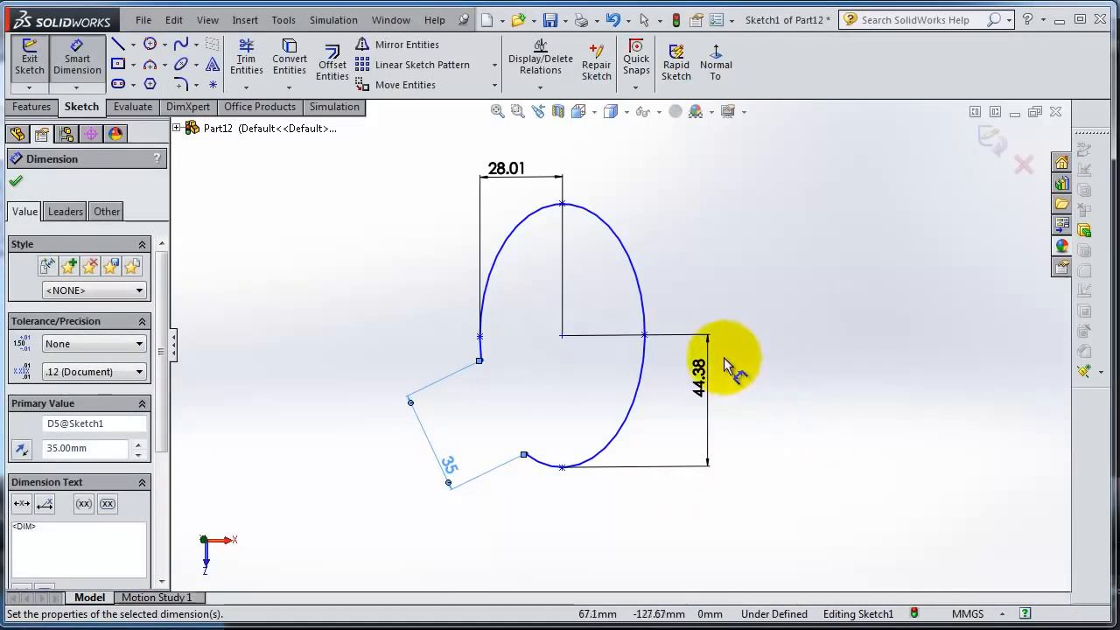
Step: Add a Vertical relation between the partial ellipse's centre point and the origin
{"action": "scroll", "coordinate": [697, 279], "scroll_direction": "up", "scroll_amount": 4}
{"action": "scroll", "coordinate": [666, 306], "scroll_direction": "down", "scroll_amount": 3}
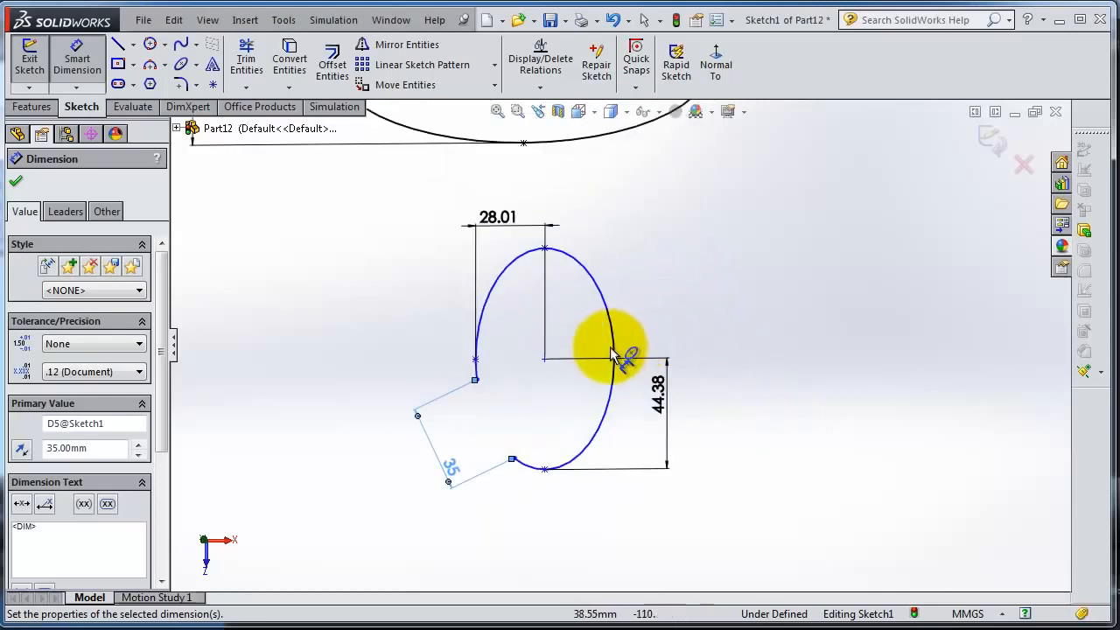
{"action": "scroll", "coordinate": [577, 350], "scroll_direction": "up", "scroll_amount": 3}
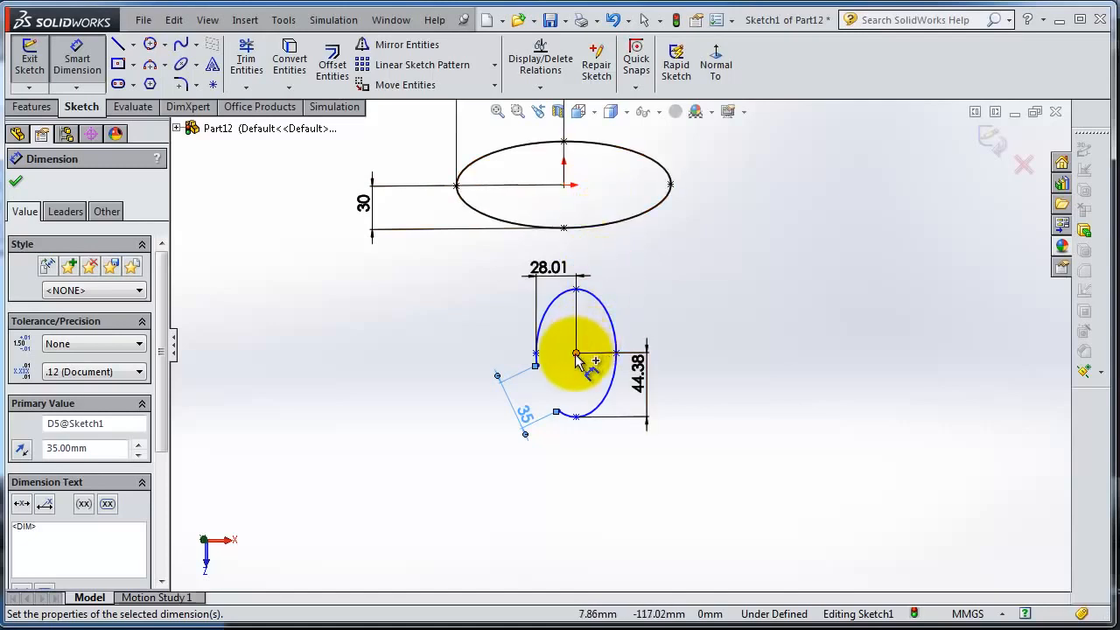
{"action": "key", "text": "Escape"}
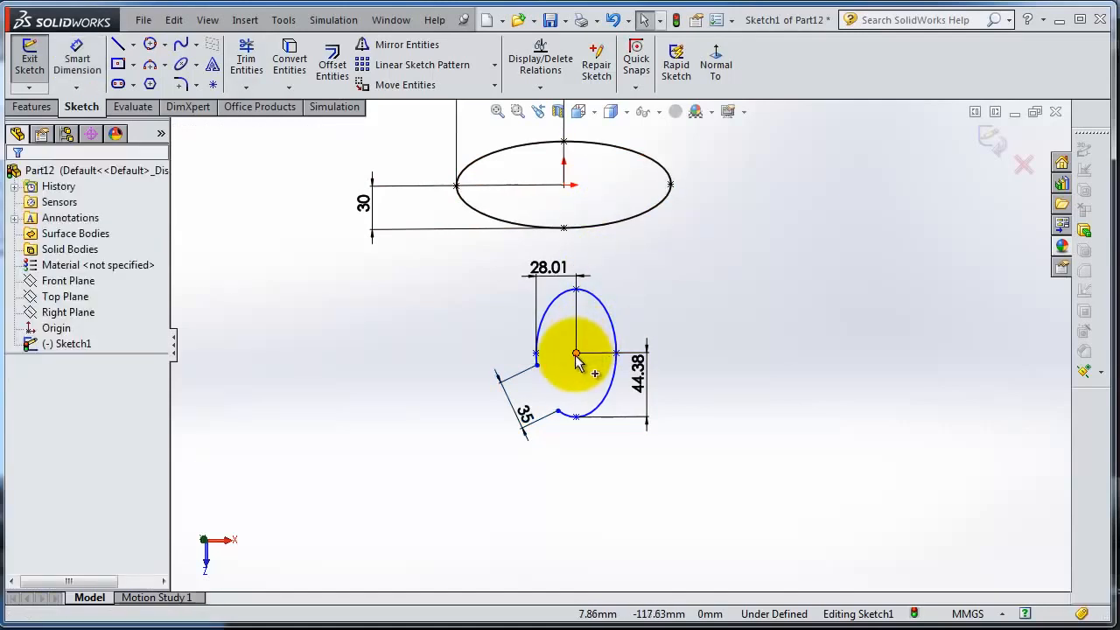
{"action": "left_click", "coordinate": [576, 353]}
{"action": "left_click", "coordinate": [565, 185], "text": "ctrl"}
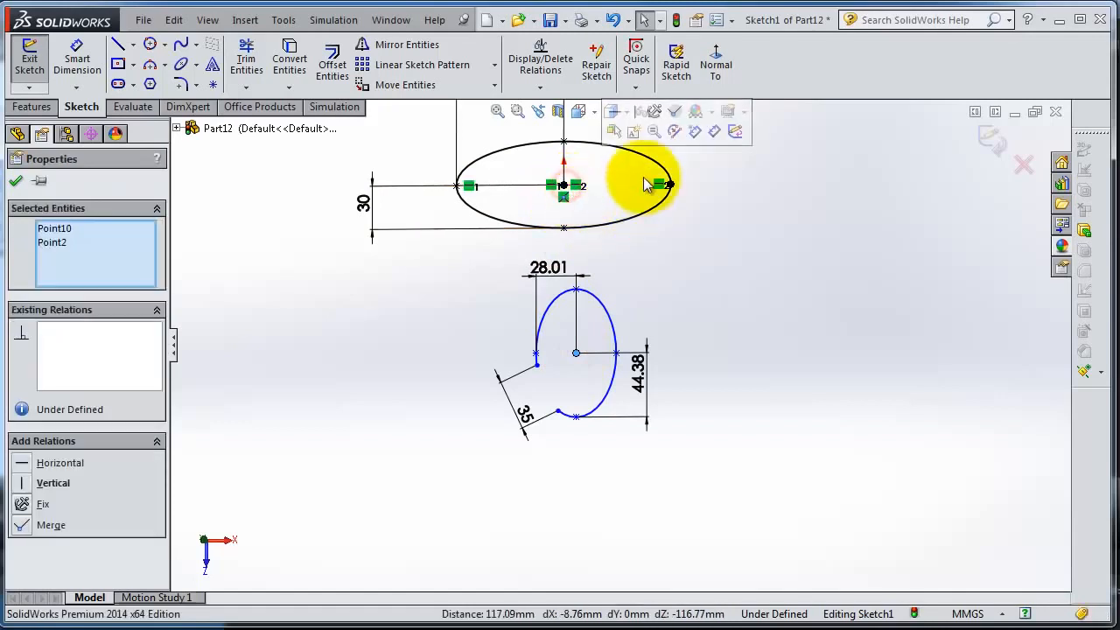
{"action": "left_click", "coordinate": [636, 119]}
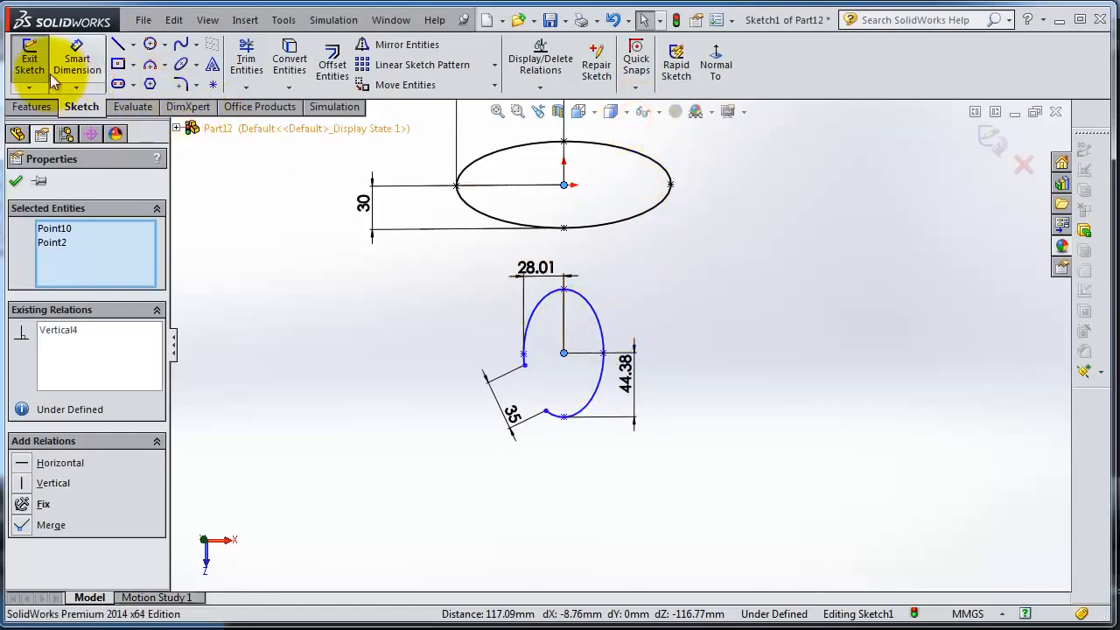
Step: Dimension the vertical distance from the partial ellipse's centre point to the origin as 110 mm
{"action": "left_click", "coordinate": [77, 63]}
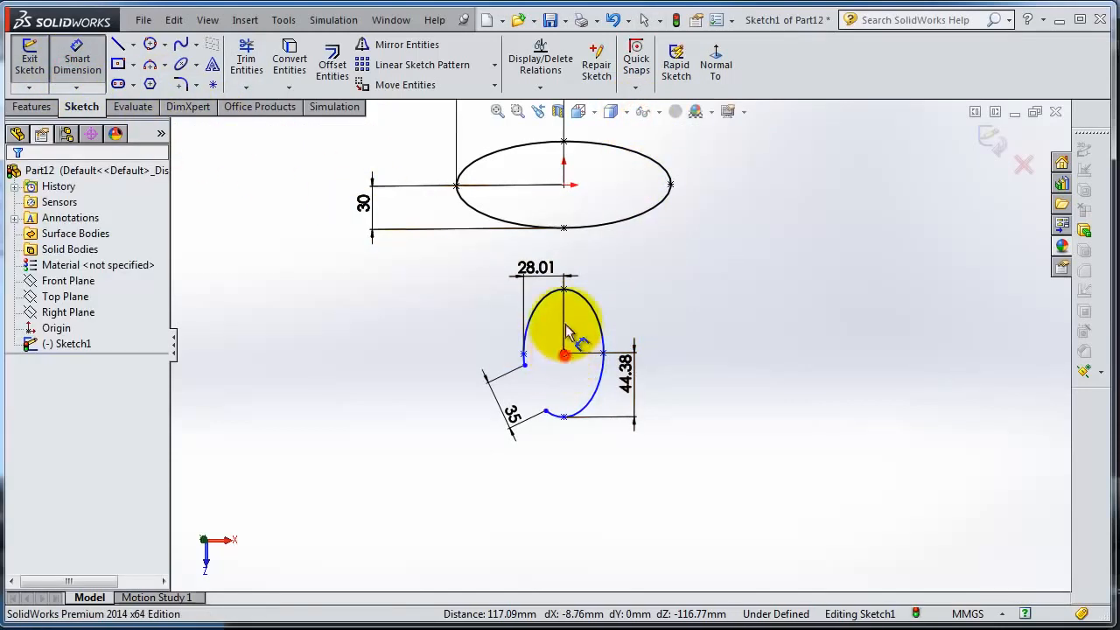
{"action": "left_click", "coordinate": [564, 353]}
{"action": "left_click", "coordinate": [564, 185]}
{"action": "left_click", "coordinate": [732, 298]}
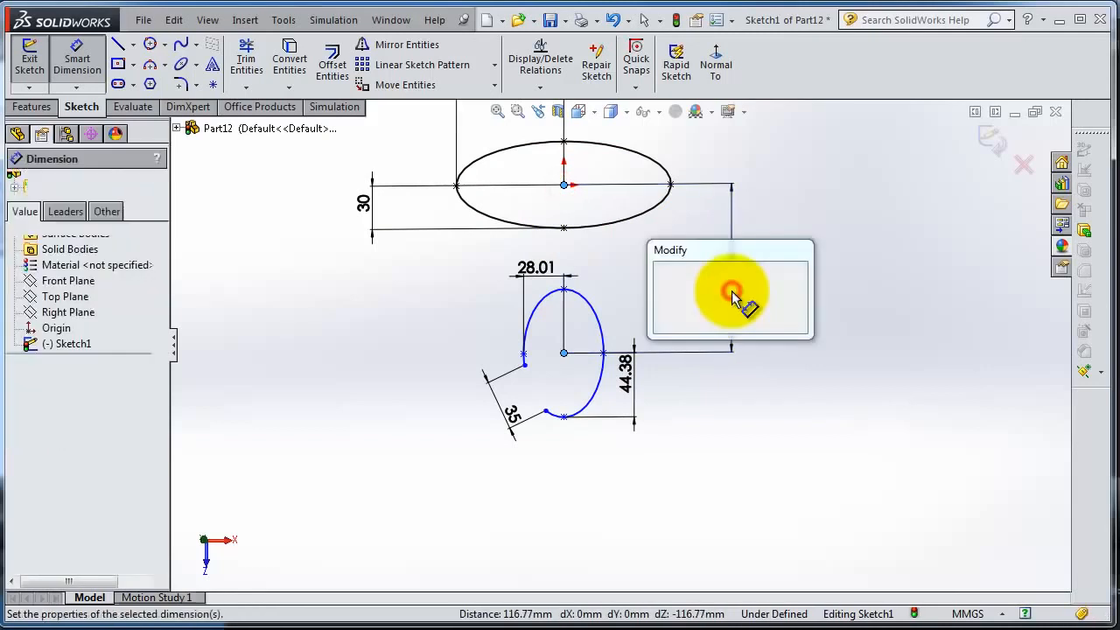
{"action": "type", "text": "110"}
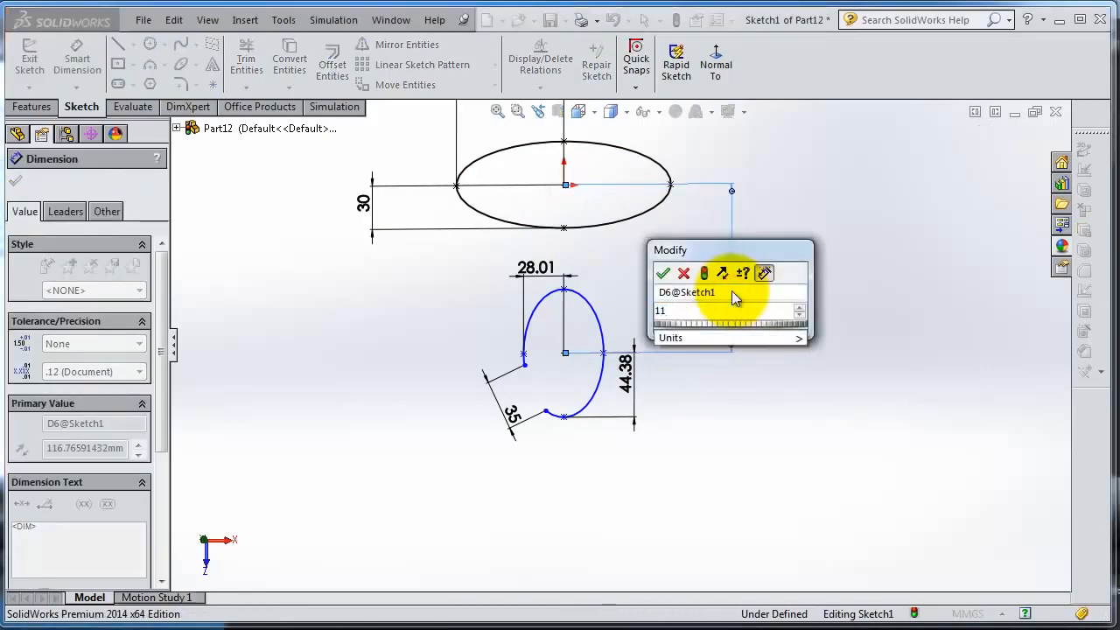
{"action": "key", "text": "Return"}
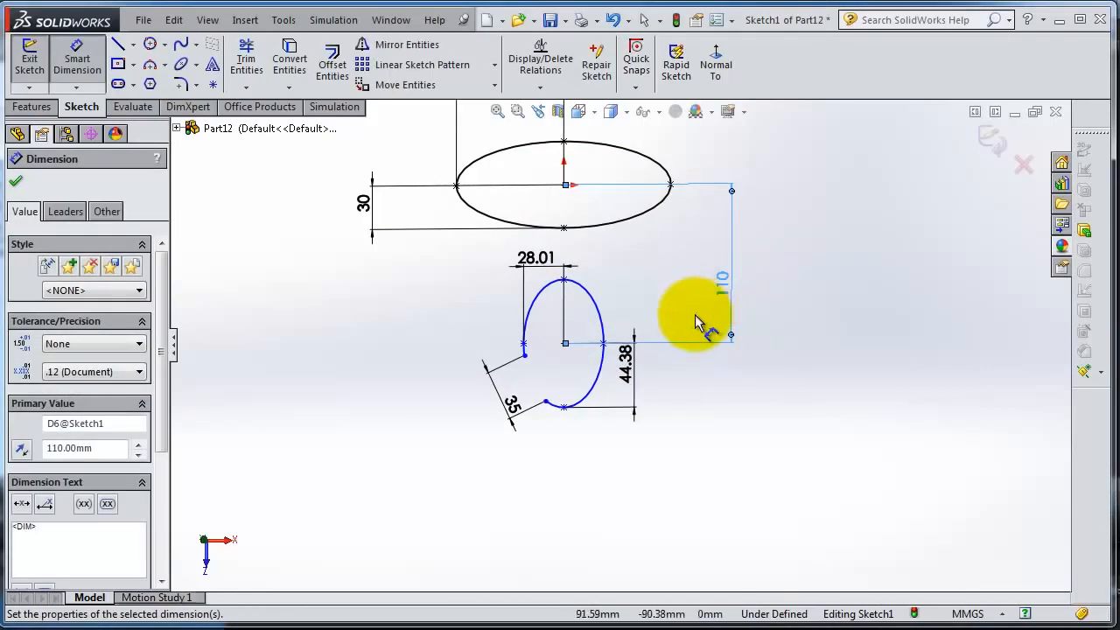
Step: Run Fully Define Sketch on all entities in the sketch, calculate the missing relations and dimensions, and accept them
{"action": "scroll", "coordinate": [696, 317], "scroll_direction": "down", "scroll_amount": 2}
{"action": "left_click", "coordinate": [637, 278]}
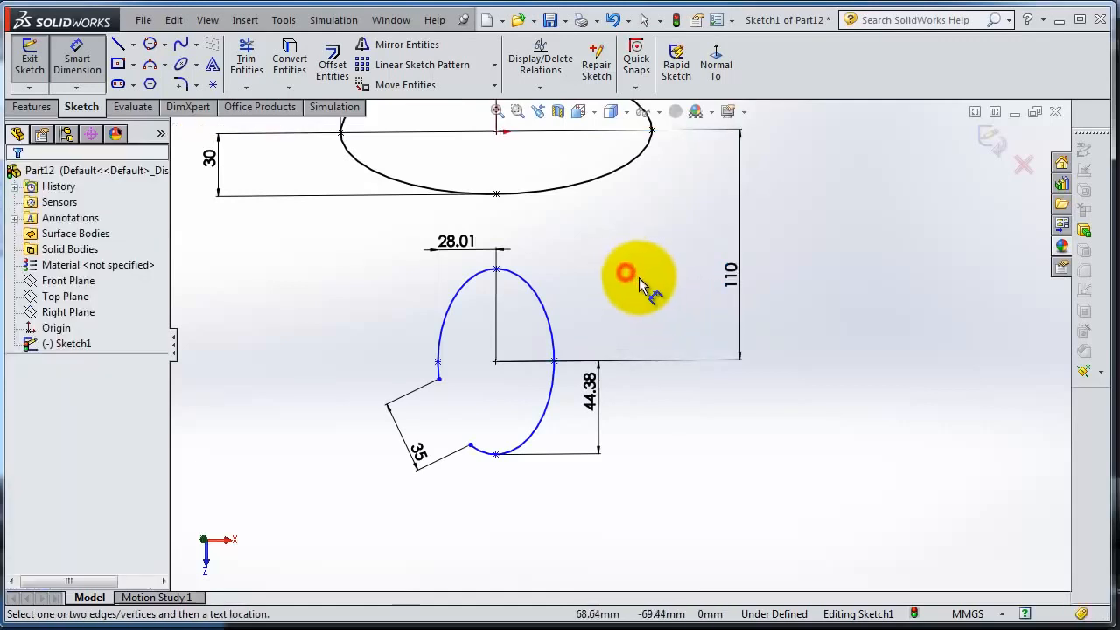
{"action": "scroll", "coordinate": [639, 278], "scroll_direction": "up", "scroll_amount": 1}
{"action": "mouse_move", "coordinate": [633, 292]}
{"action": "middle_mouse_down"}
{"action": "mouse_move", "coordinate": [618, 303]}
{"action": "mouse_move", "coordinate": [646, 309]}
{"action": "middle_mouse_up"}
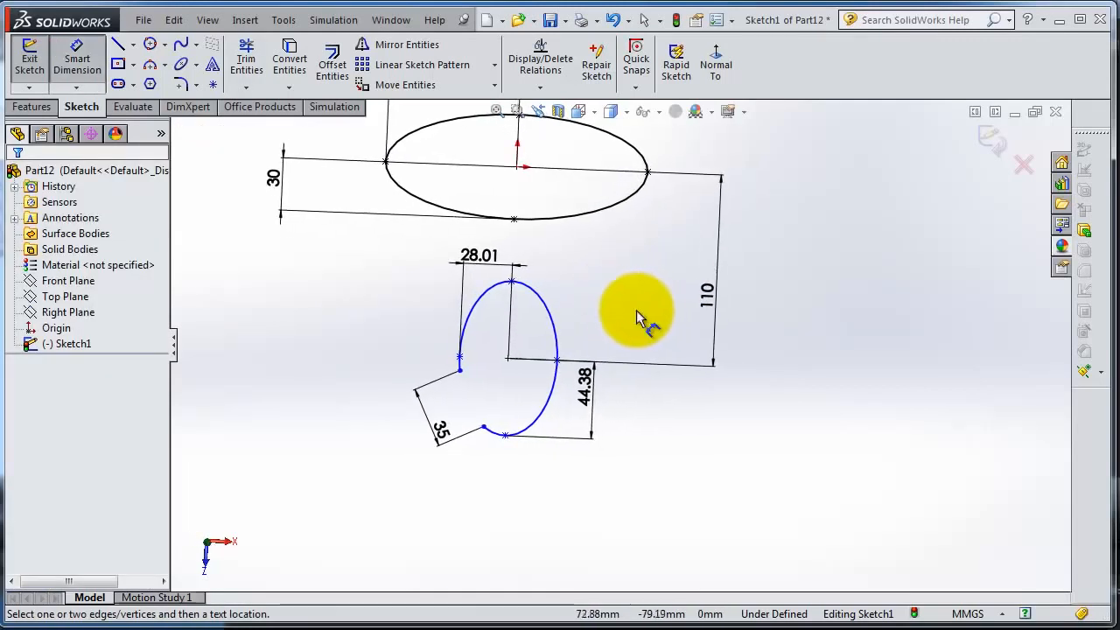
{"action": "left_click", "coordinate": [549, 91]}
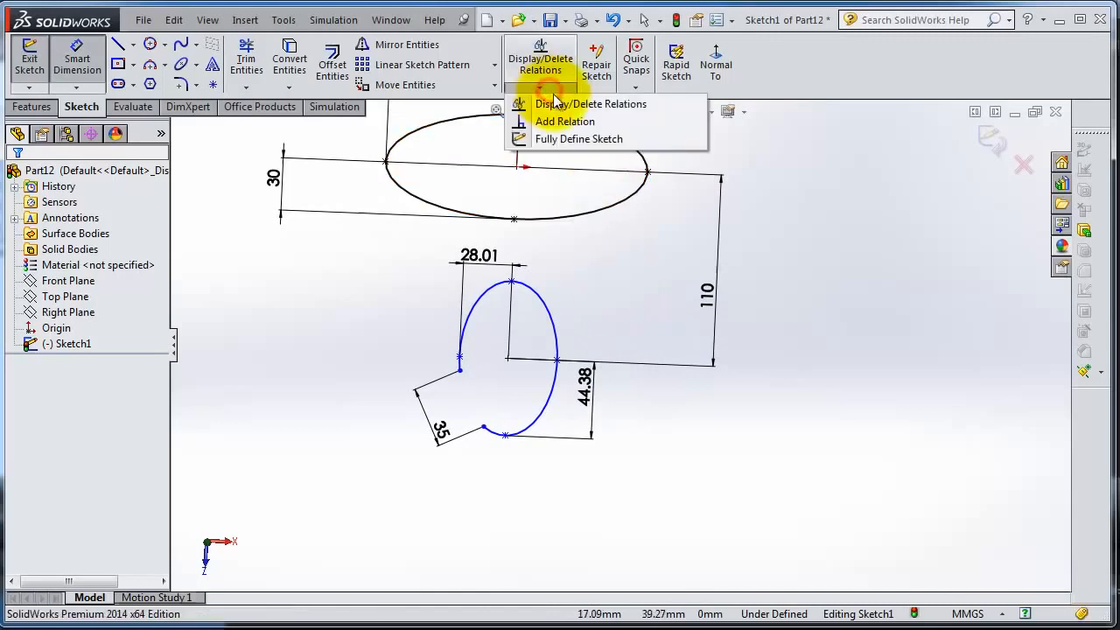
{"action": "left_click", "coordinate": [573, 140]}
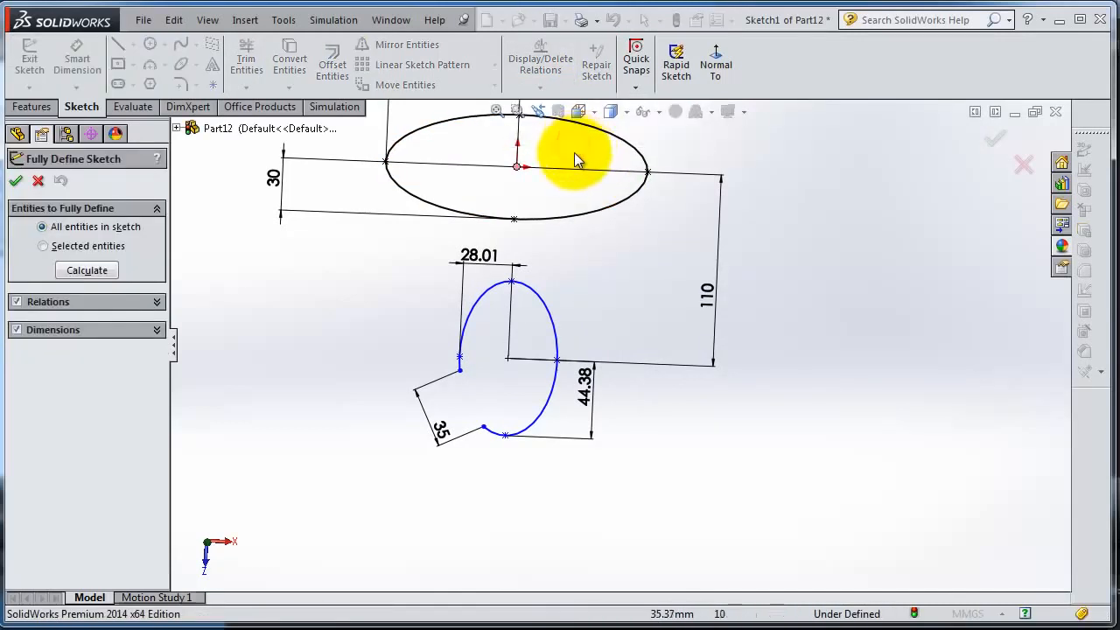
{"action": "left_click", "coordinate": [74, 270]}
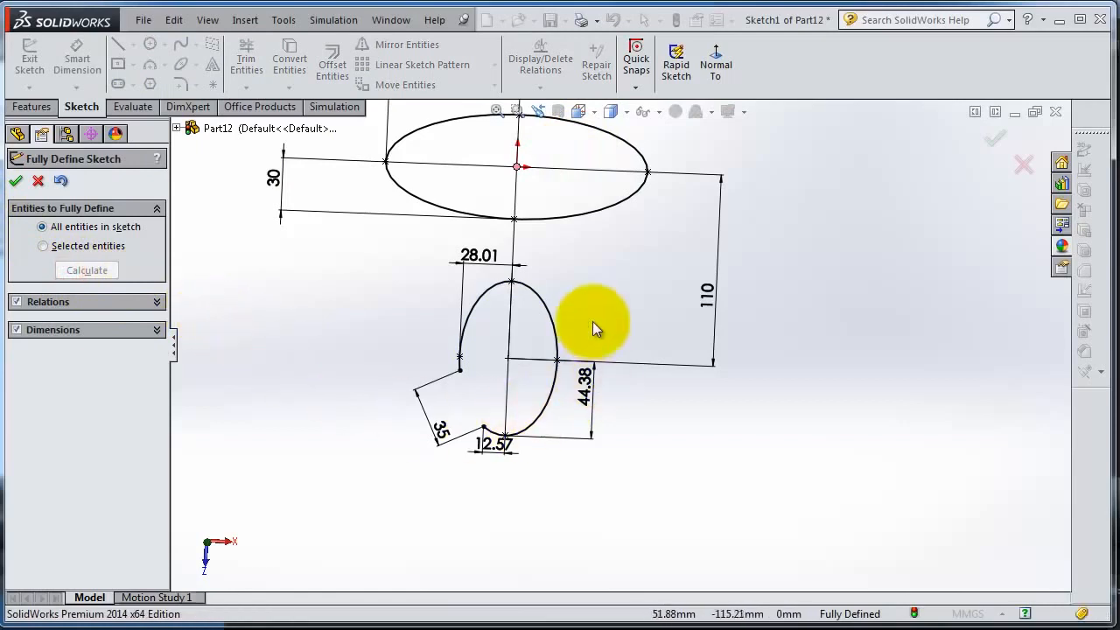
{"action": "mouse_move", "coordinate": [567, 280]}
{"action": "middle_mouse_down"}
{"action": "mouse_move", "coordinate": [575, 242]}
{"action": "mouse_move", "coordinate": [578, 255]}
{"action": "middle_mouse_up"}
{"action": "middle_click_drag", "start_coordinate": [564, 296], "coordinate": [531, 322]}
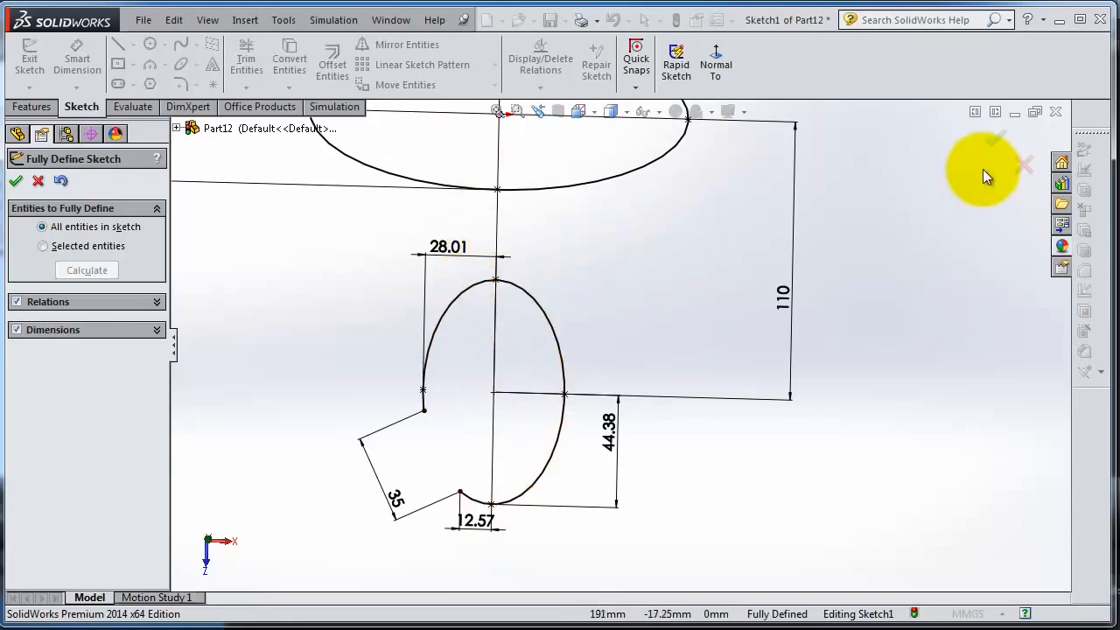
{"action": "left_click", "coordinate": [994, 142]}
Step: Sketch an upward-opening parabola in the empty area left of the ellipses, with about 26.3 mm between focus and vertex
{"action": "mouse_move", "coordinate": [834, 377]}
{"action": "middle_mouse_down"}
{"action": "mouse_move", "coordinate": [796, 400]}
{"action": "mouse_move", "coordinate": [756, 402]}
{"action": "mouse_move", "coordinate": [826, 387]}
{"action": "mouse_move", "coordinate": [814, 395]}
{"action": "middle_mouse_up"}
{"action": "scroll", "coordinate": [807, 405], "scroll_direction": "up", "scroll_amount": 4}
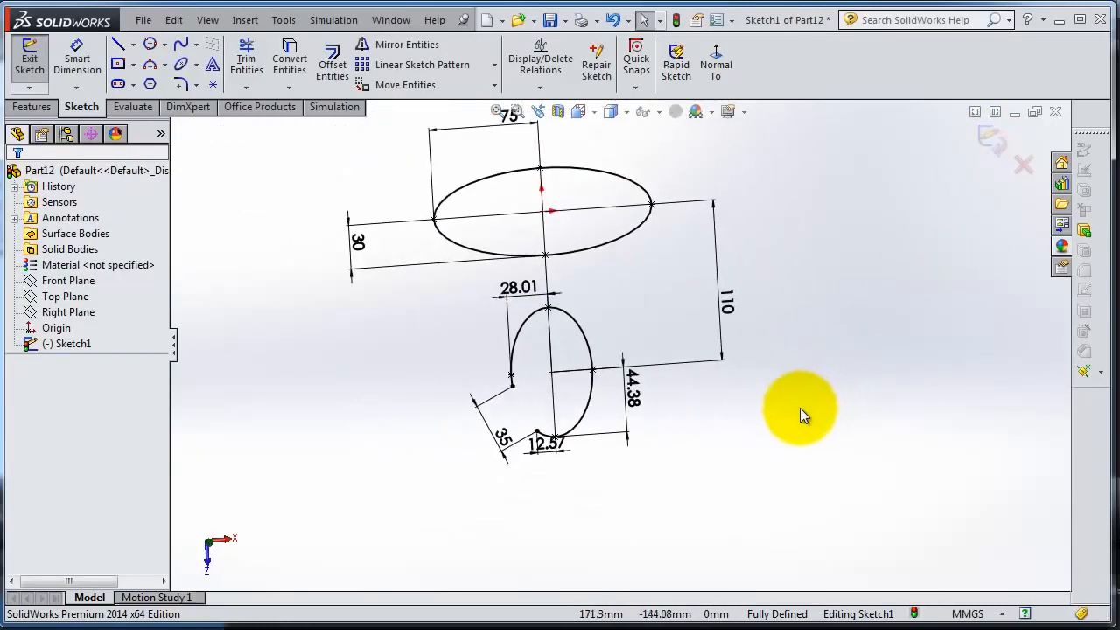
{"action": "scroll", "coordinate": [732, 411], "scroll_direction": "down", "scroll_amount": 2}
{"action": "left_click", "coordinate": [722, 74]}
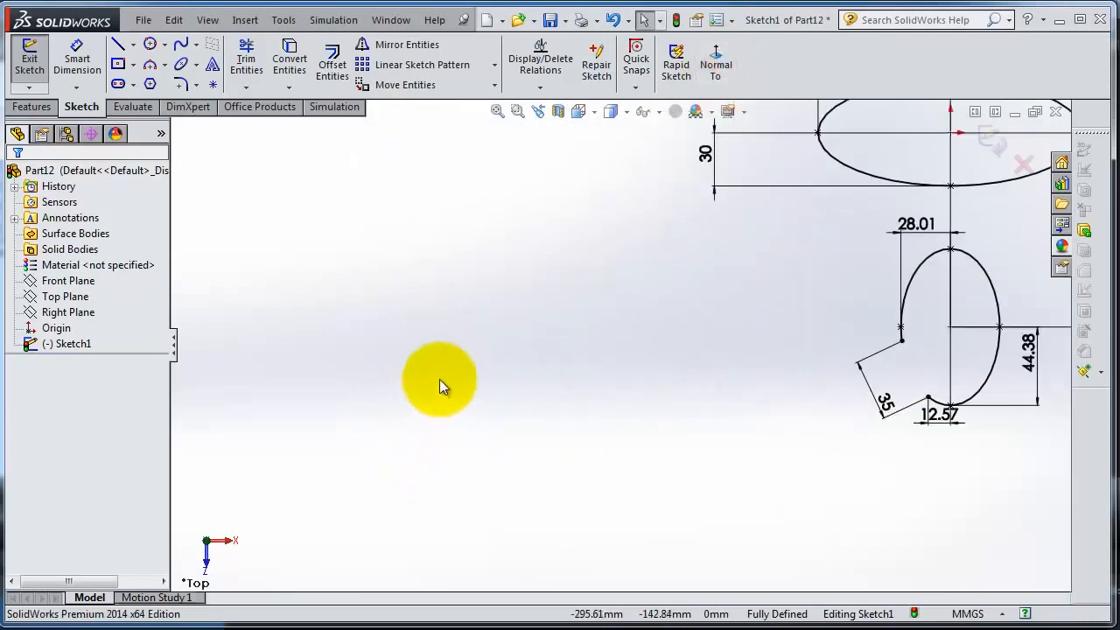
{"action": "left_click", "coordinate": [197, 65]}
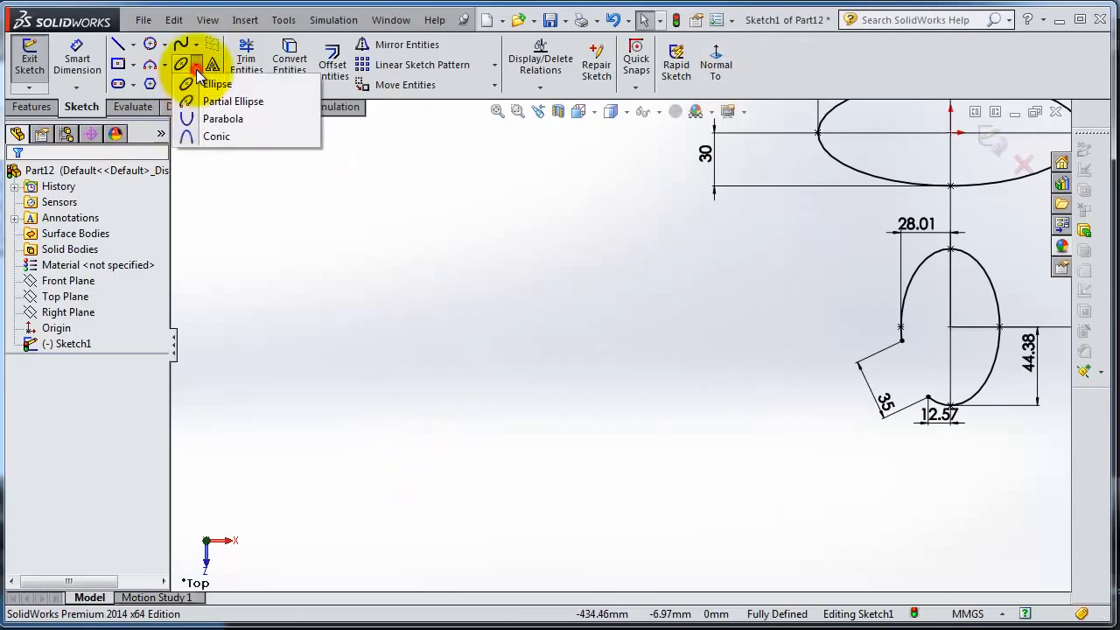
{"action": "left_click", "coordinate": [217, 117]}
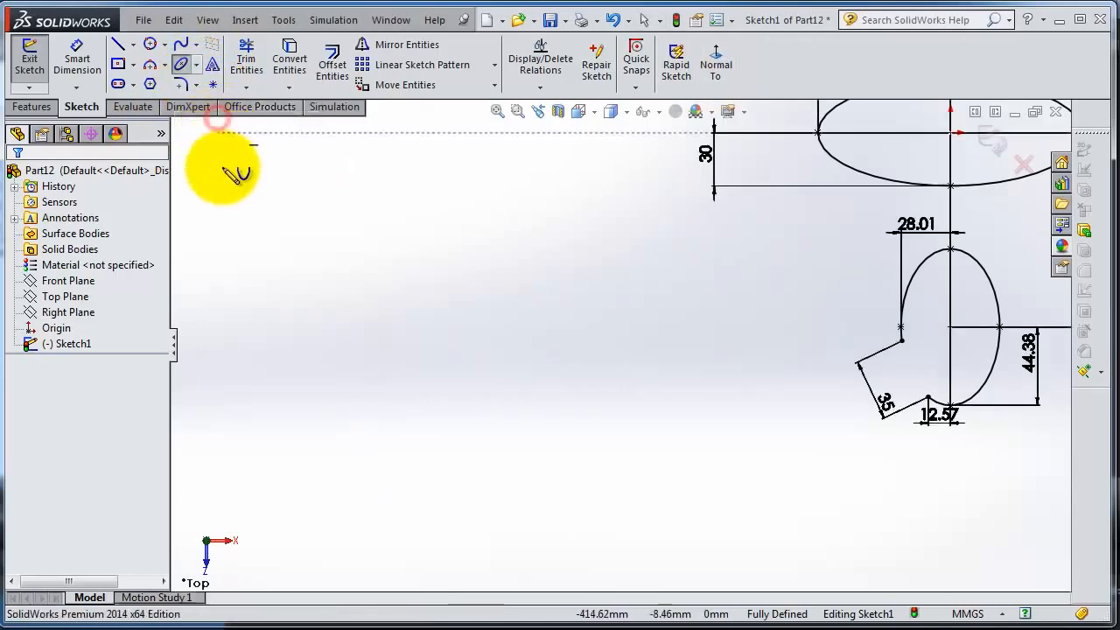
{"action": "left_click", "coordinate": [236, 313]}
{"action": "key", "text": "z"}
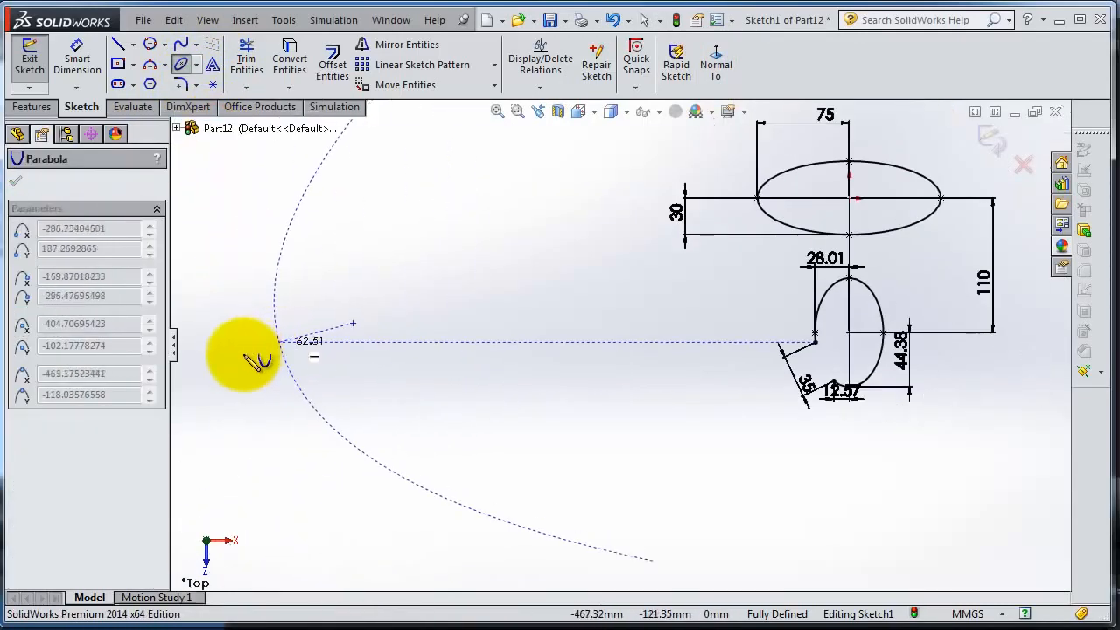
{"action": "left_click", "coordinate": [350, 355]}
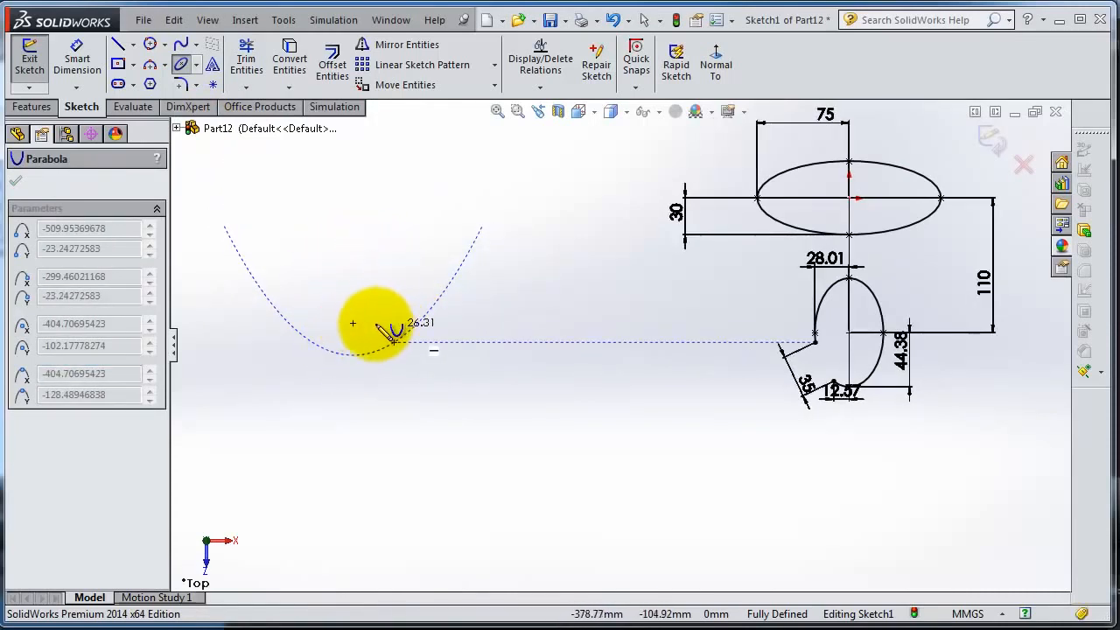
{"action": "left_click", "coordinate": [390, 303]}
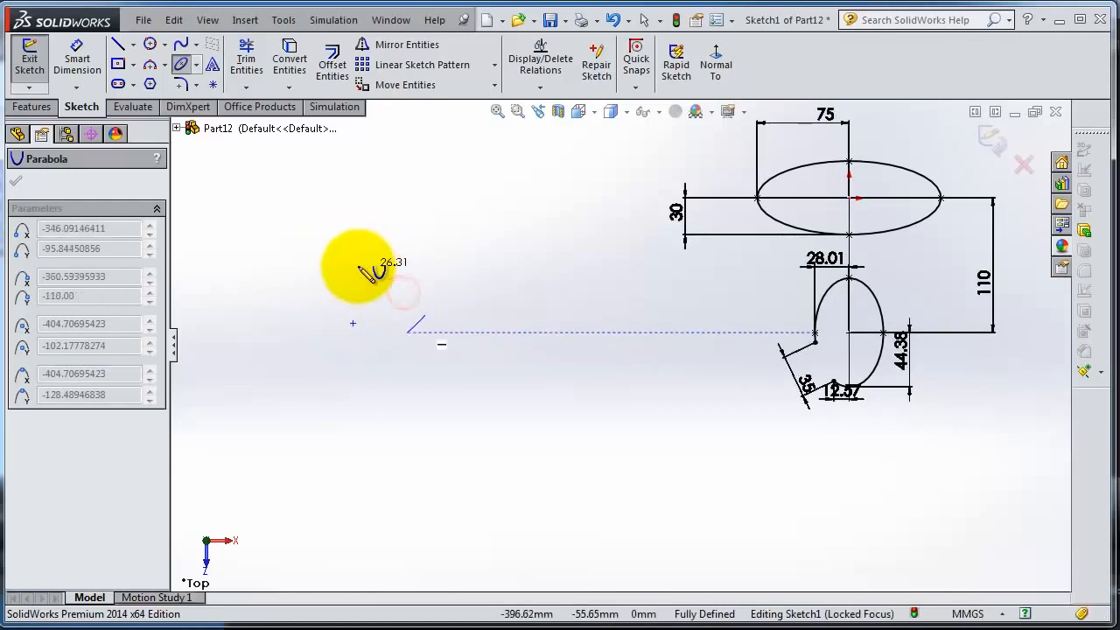
{"action": "left_click", "coordinate": [299, 282]}
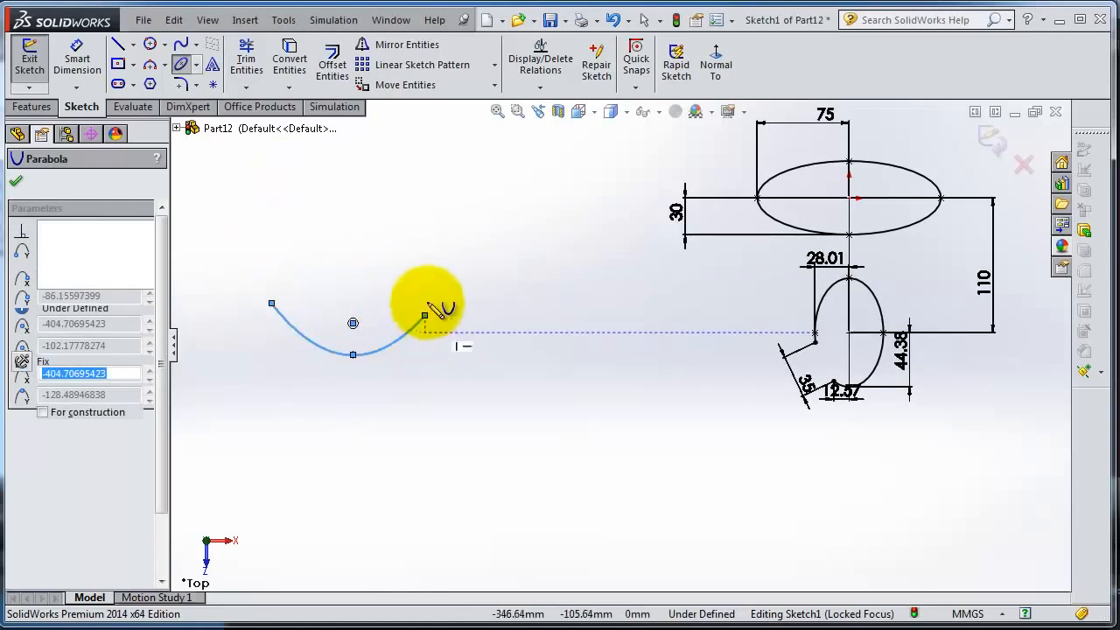
Step: Sketch an arch-shaped conic below the parabola, with two level end points and its top vertex above the parabola
{"action": "scroll", "coordinate": [462, 302], "scroll_direction": "down", "scroll_amount": 2}
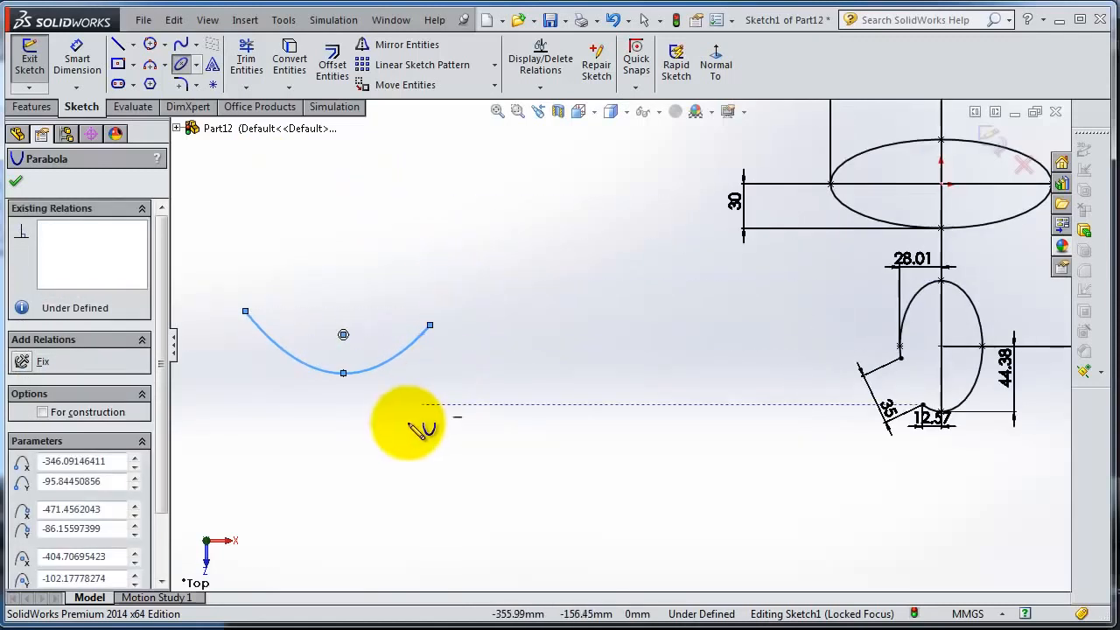
{"action": "scroll", "coordinate": [385, 411], "scroll_direction": "down", "scroll_amount": 1}
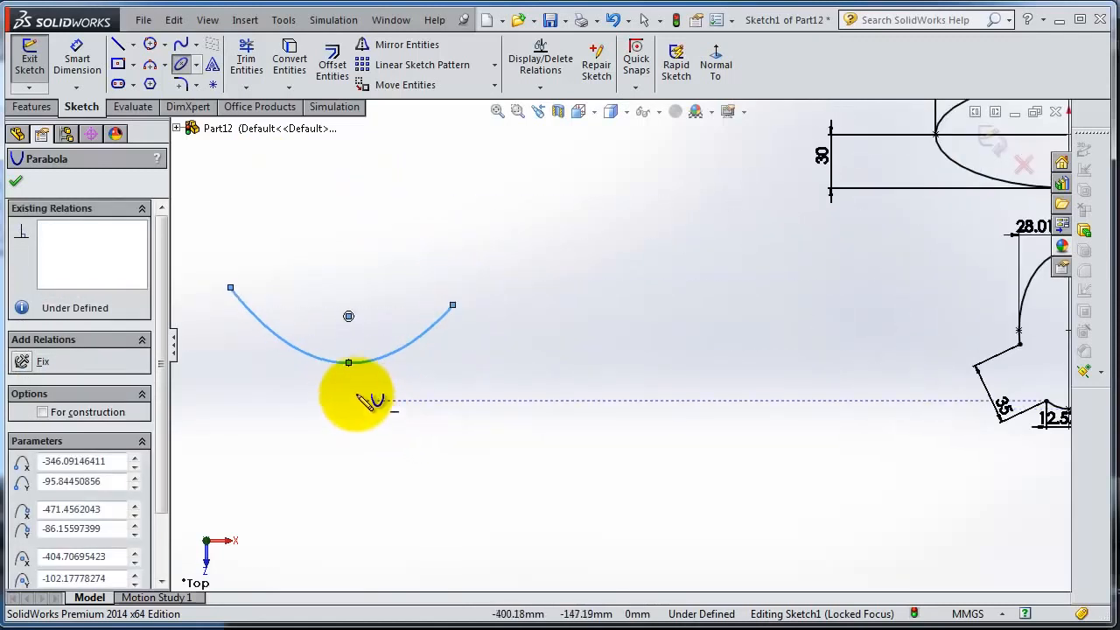
{"action": "scroll", "coordinate": [353, 385], "scroll_direction": "down", "scroll_amount": 1}
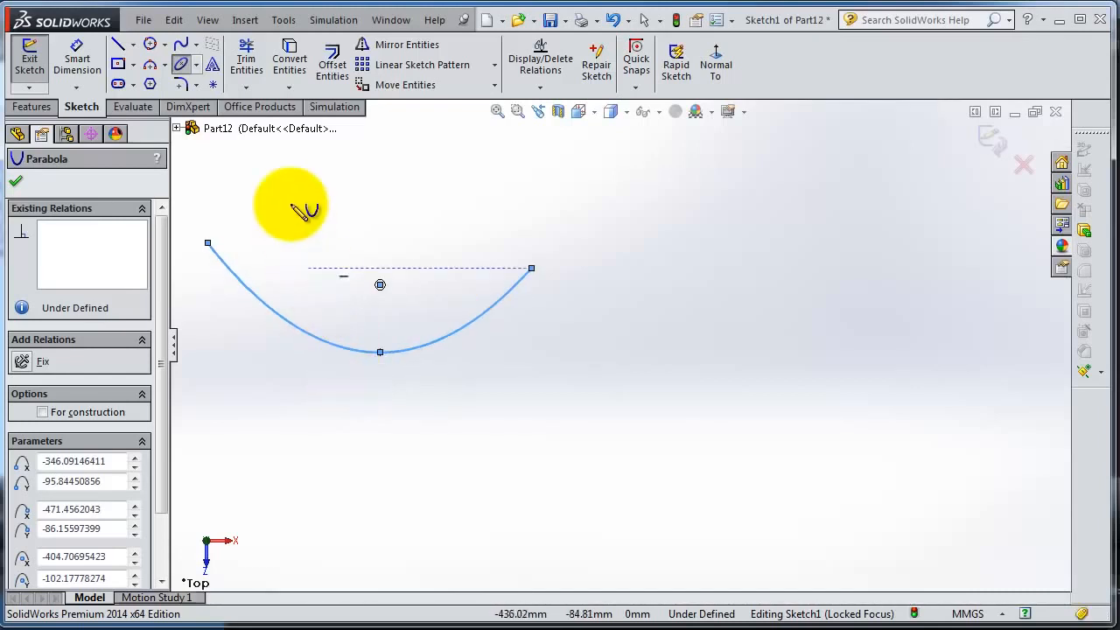
{"action": "scroll", "coordinate": [507, 332], "scroll_direction": "up", "scroll_amount": 4}
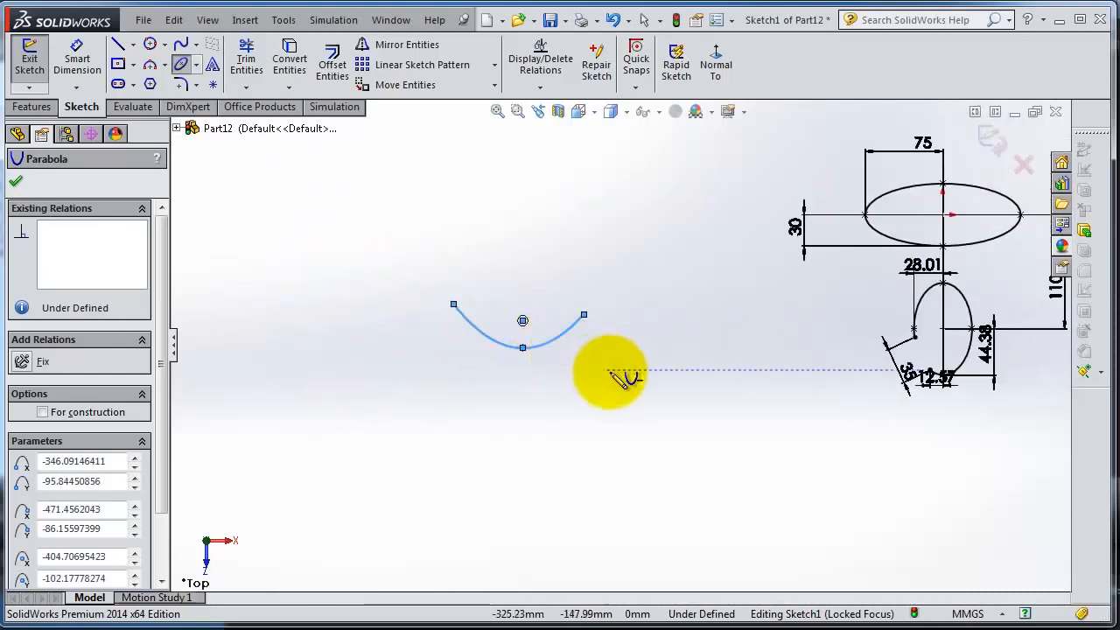
{"action": "left_click", "coordinate": [196, 65]}
{"action": "left_click", "coordinate": [216, 137]}
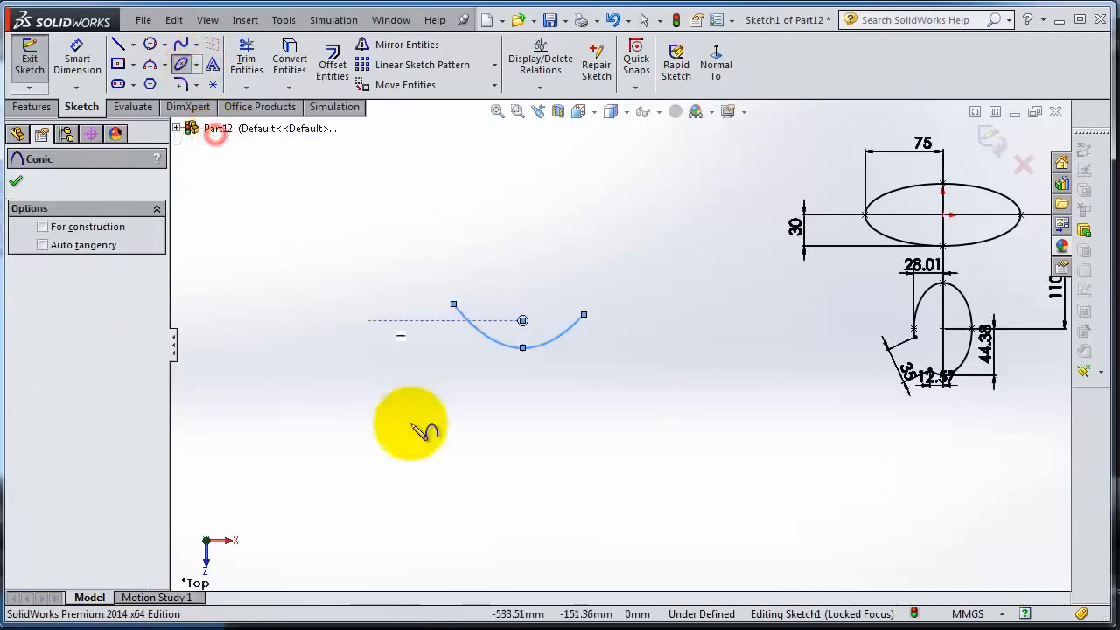
{"action": "left_click", "coordinate": [402, 510]}
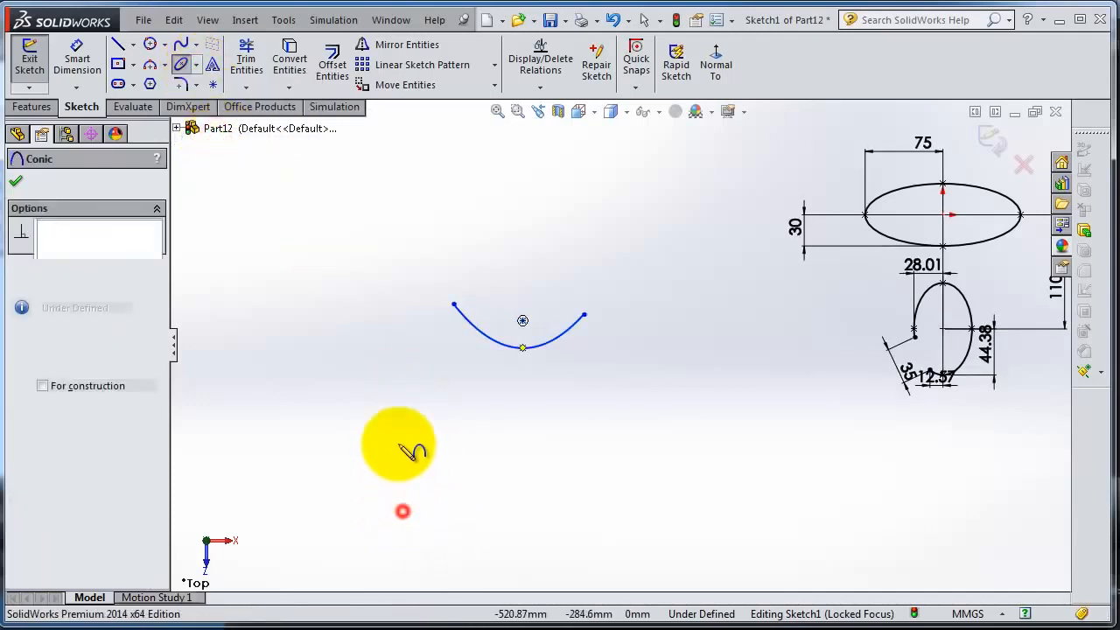
{"action": "left_click", "coordinate": [538, 505]}
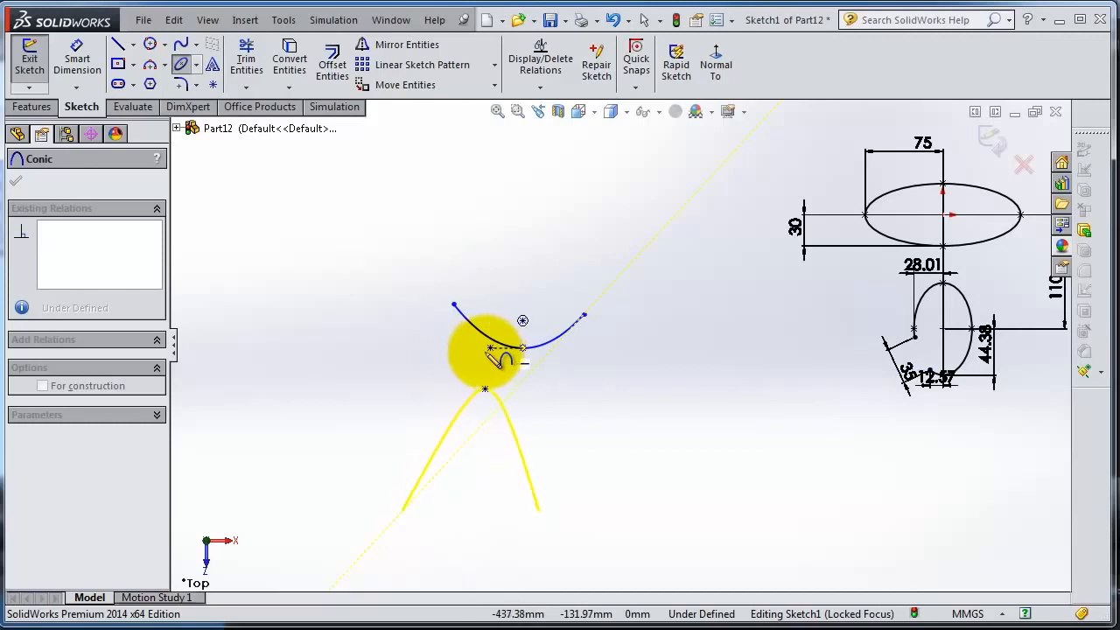
{"action": "left_click", "coordinate": [463, 229]}
{"action": "left_click", "coordinate": [497, 404]}
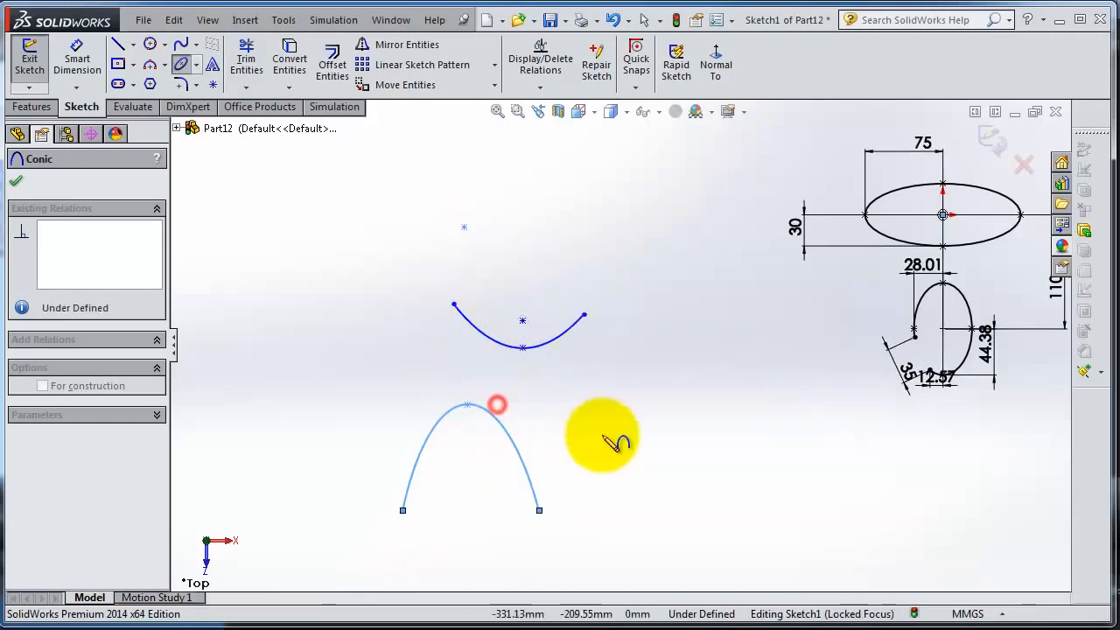
Step: Sketch a second conic right of the arch, with vertically aligned end points, bulging to the right with a rho of about 0.59
{"action": "scroll", "coordinate": [618, 469], "scroll_direction": "up", "scroll_amount": 2}
{"action": "scroll", "coordinate": [592, 474], "scroll_direction": "down", "scroll_amount": 3}
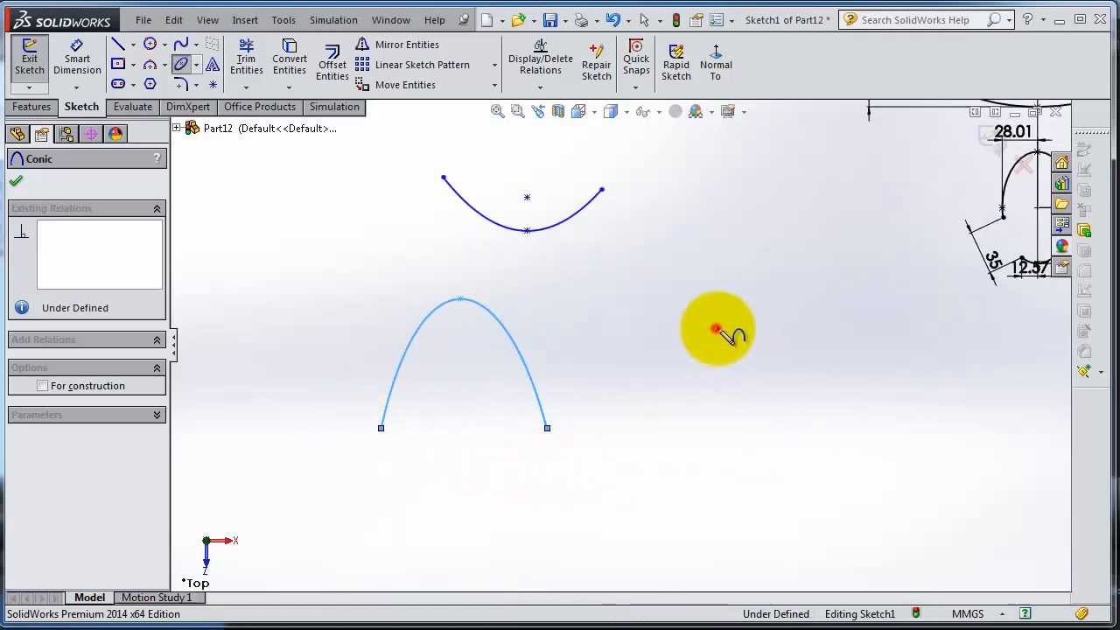
{"action": "left_click", "coordinate": [716, 330]}
{"action": "left_click", "coordinate": [716, 497]}
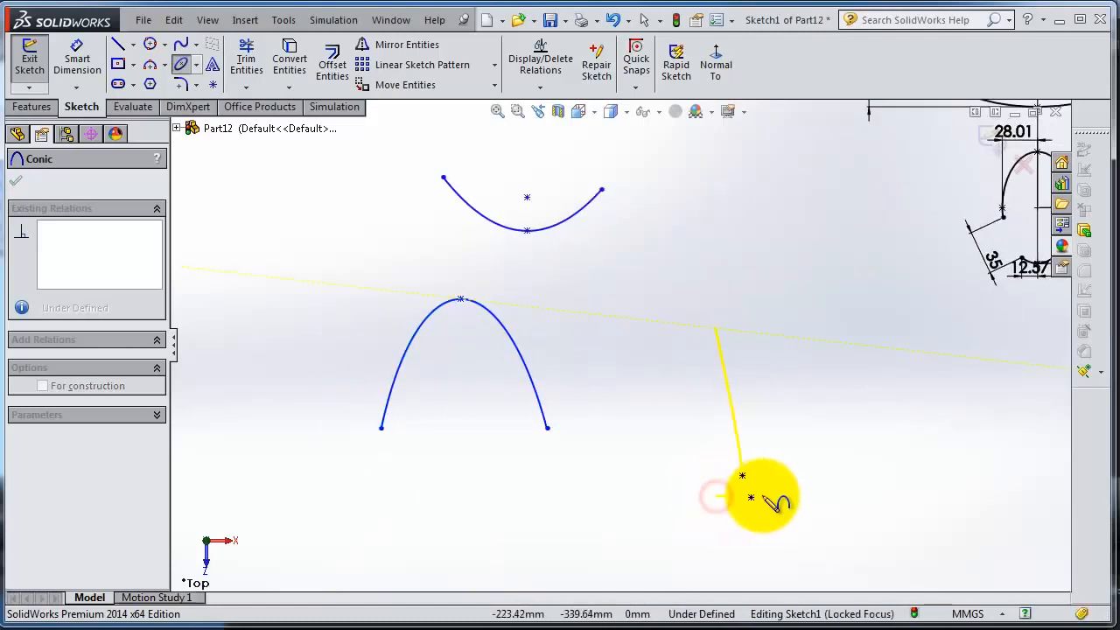
{"action": "left_click", "coordinate": [851, 411]}
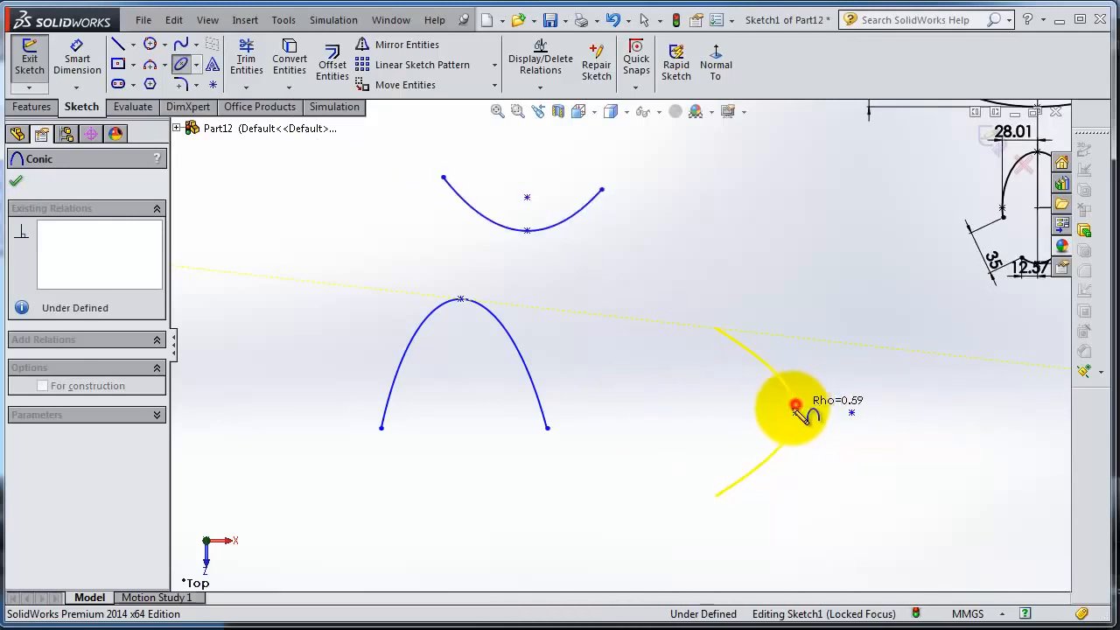
{"action": "left_click", "coordinate": [795, 406]}
Step: Draw a wide center rectangle below the sideways conic
{"action": "scroll", "coordinate": [837, 450], "scroll_direction": "down", "scroll_amount": 3}
{"action": "scroll", "coordinate": [825, 445], "scroll_direction": "up", "scroll_amount": 4}
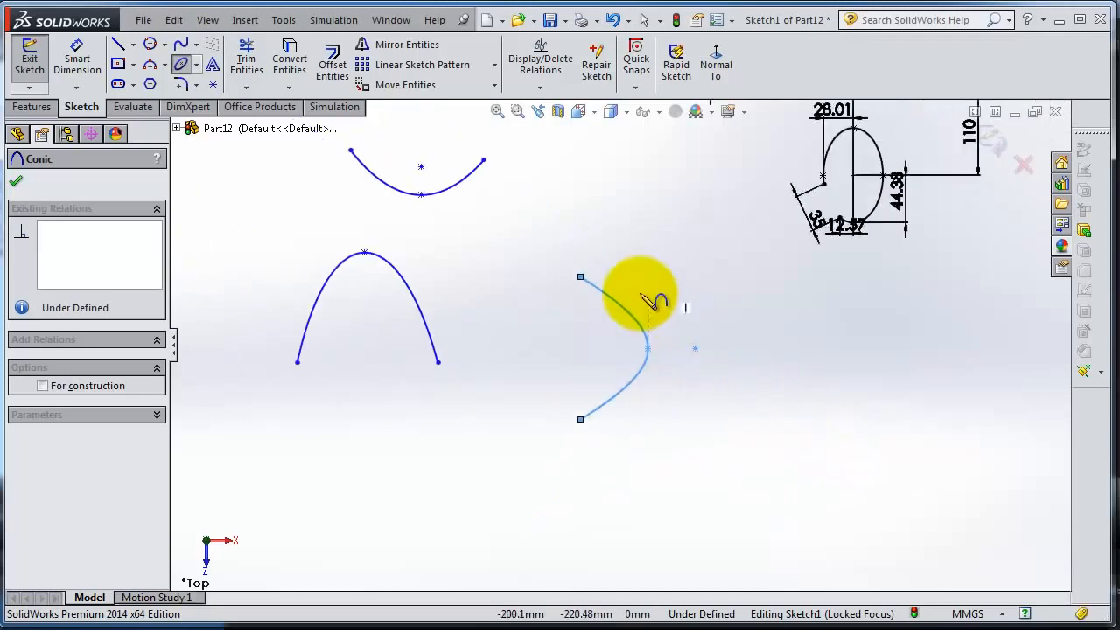
{"action": "scroll", "coordinate": [648, 302], "scroll_direction": "up", "scroll_amount": 2}
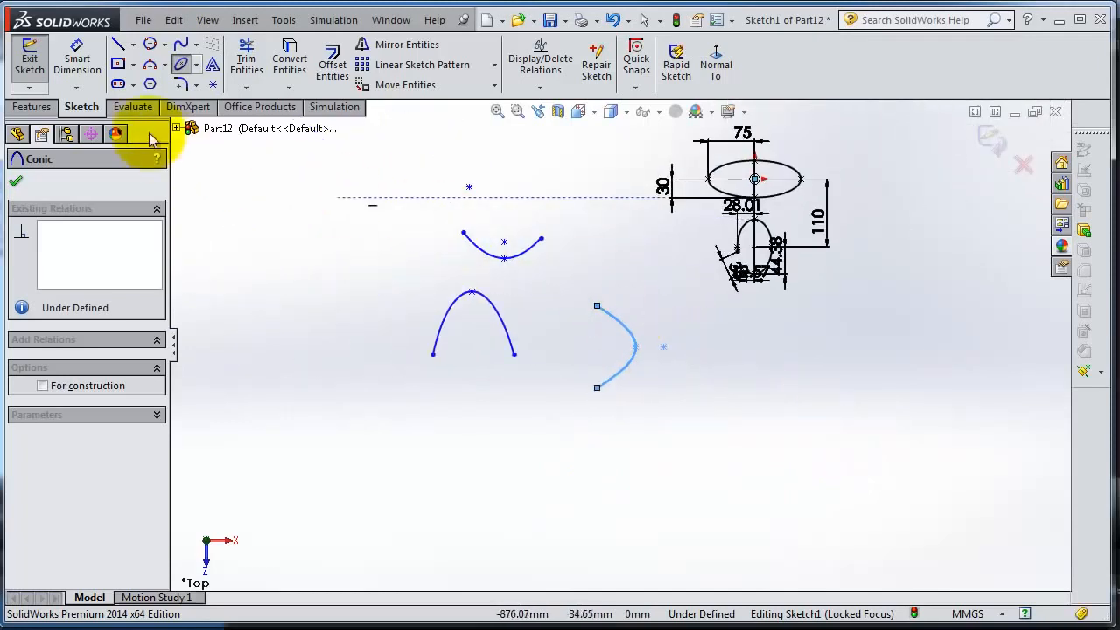
{"action": "left_click", "coordinate": [118, 66]}
{"action": "left_click", "coordinate": [730, 471]}
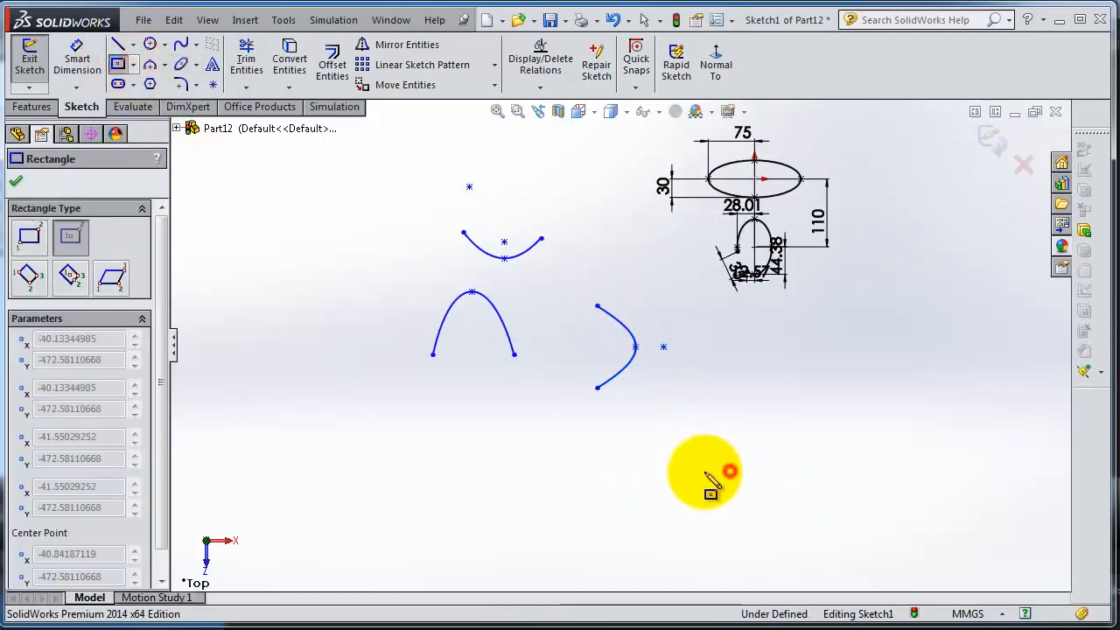
{"action": "left_click", "coordinate": [605, 424]}
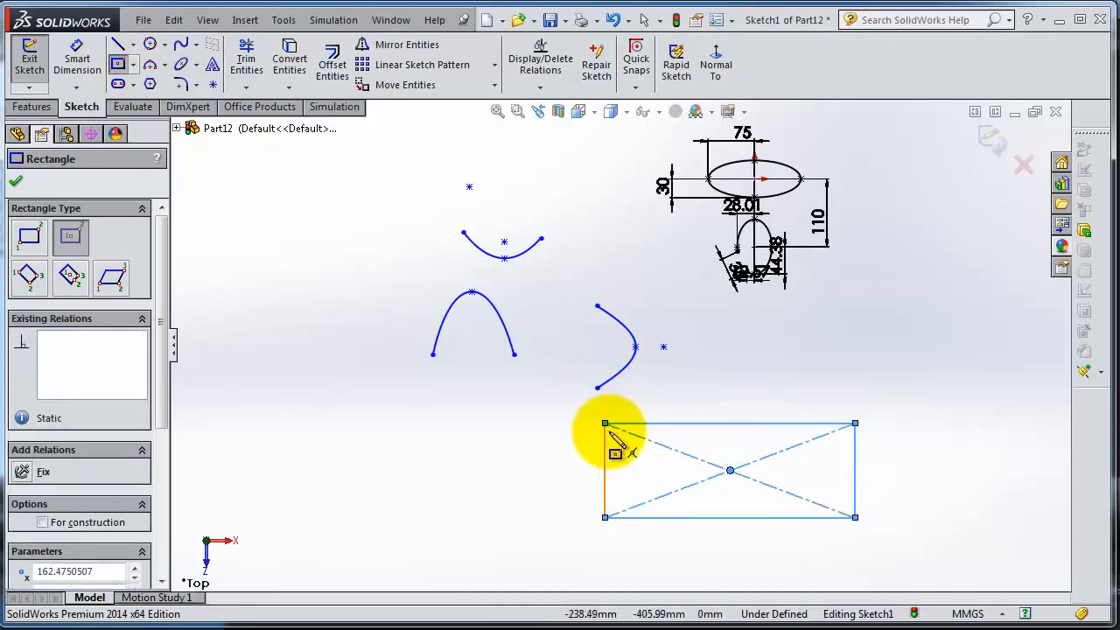
Step: Sketch a conic on the rectangle's short left edge, ending at its two corners and bulging outward, level with the rectangle's center
{"action": "left_click", "coordinate": [196, 66]}
{"action": "left_click", "coordinate": [206, 136]}
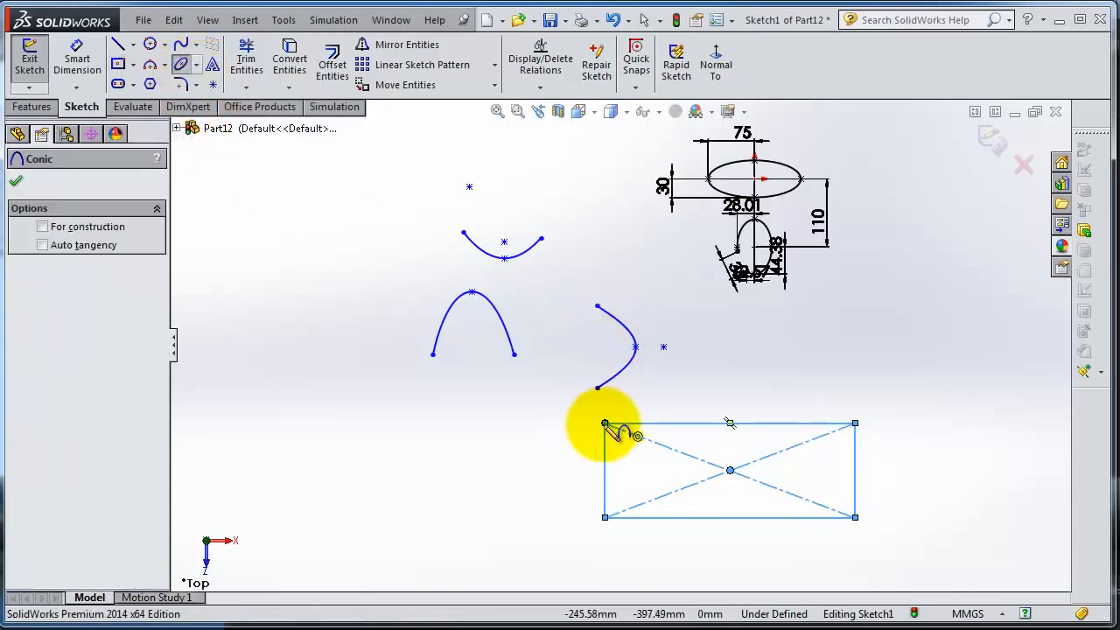
{"action": "left_click_drag", "start_coordinate": [605, 424], "coordinate": [603, 519]}
{"action": "left_click", "coordinate": [605, 518]}
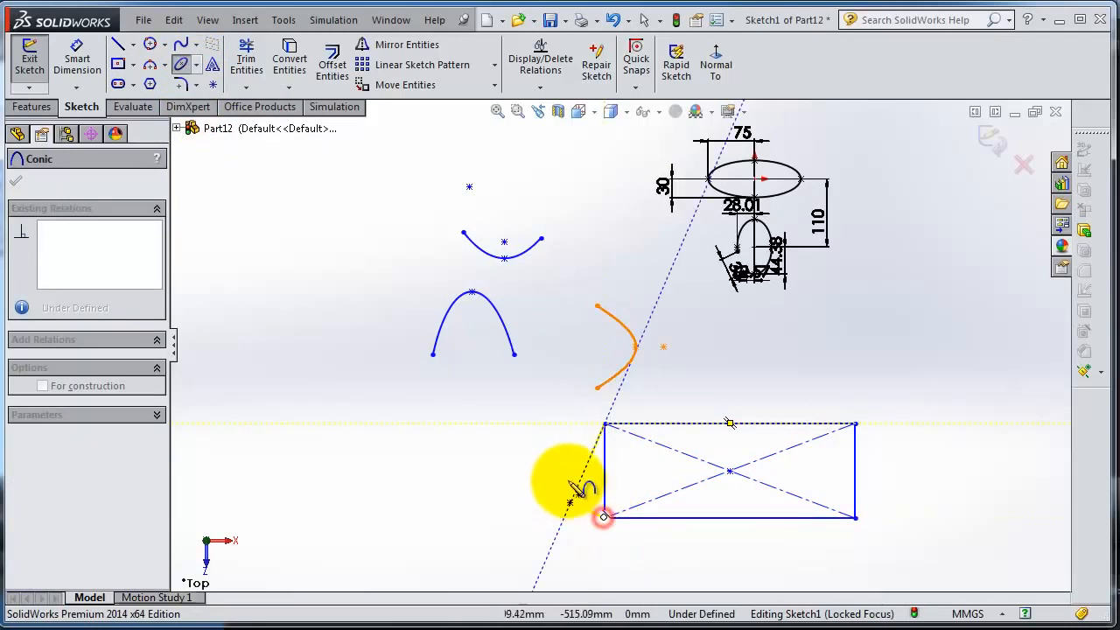
{"action": "left_click", "coordinate": [527, 471]}
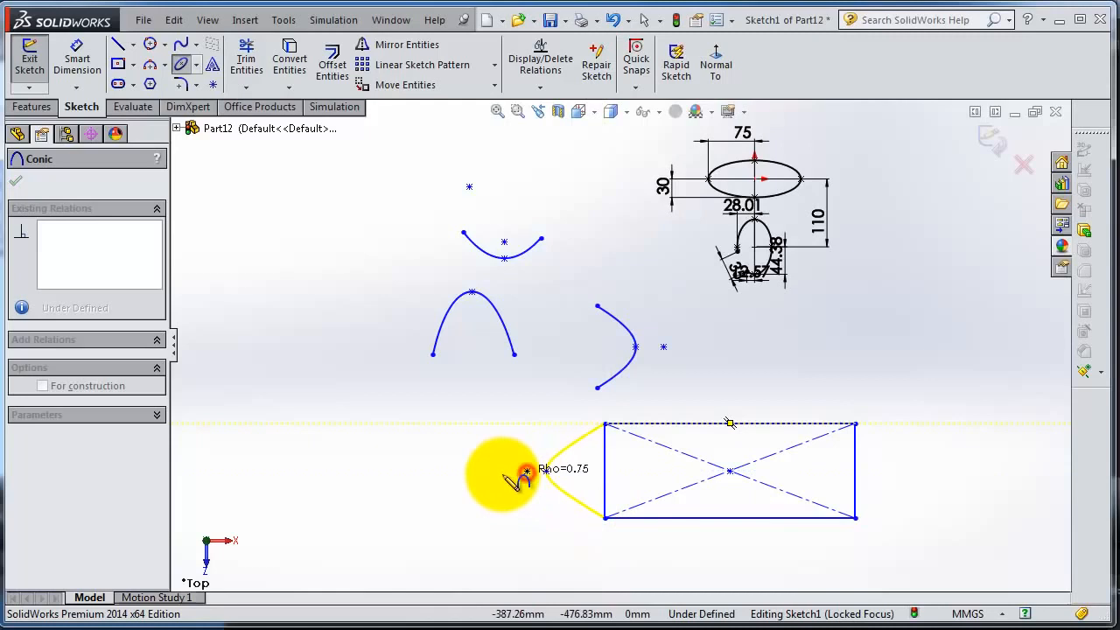
{"action": "left_click", "coordinate": [570, 484]}
{"action": "scroll", "coordinate": [946, 515], "scroll_direction": "down", "scroll_amount": 2}
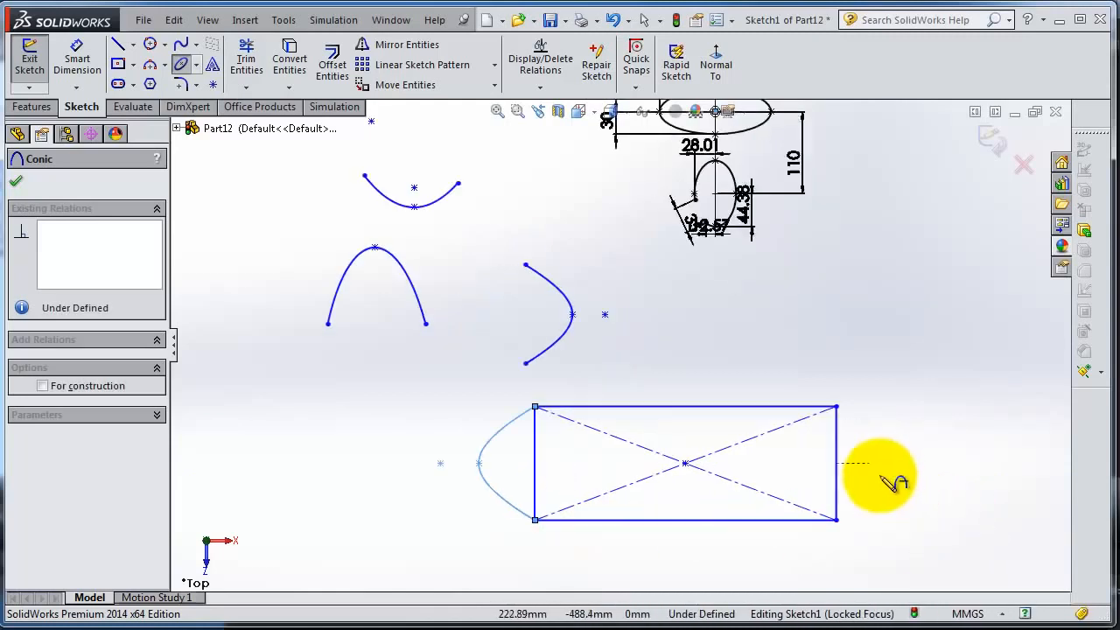
{"action": "left_click", "coordinate": [163, 67]}
{"action": "left_click", "coordinate": [188, 119]}
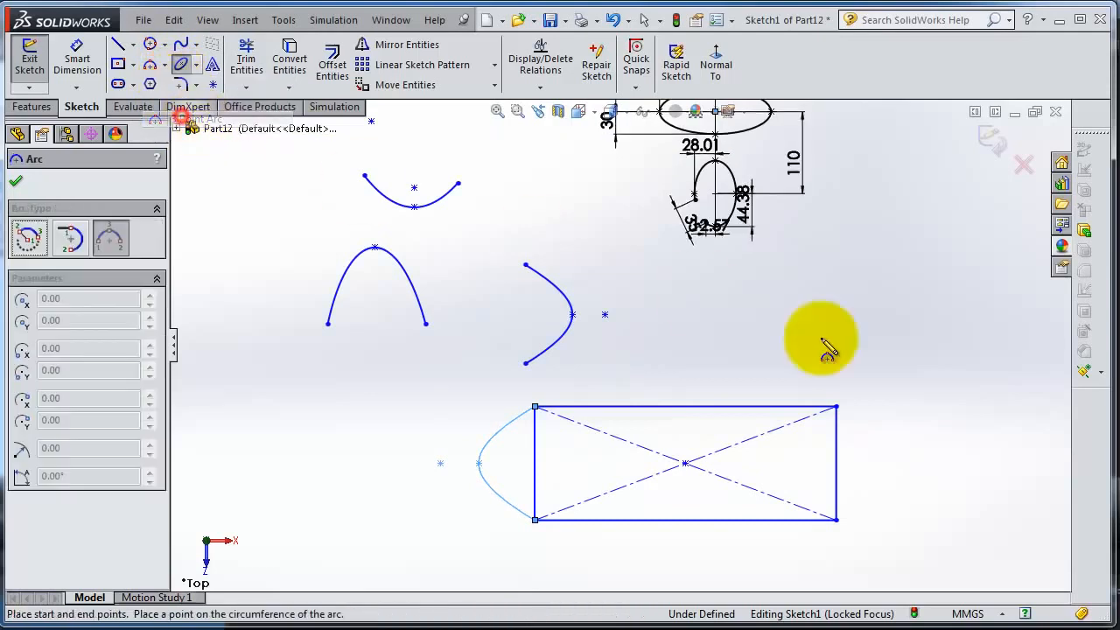
{"action": "left_click", "coordinate": [836, 408]}
{"action": "left_click", "coordinate": [837, 520]}
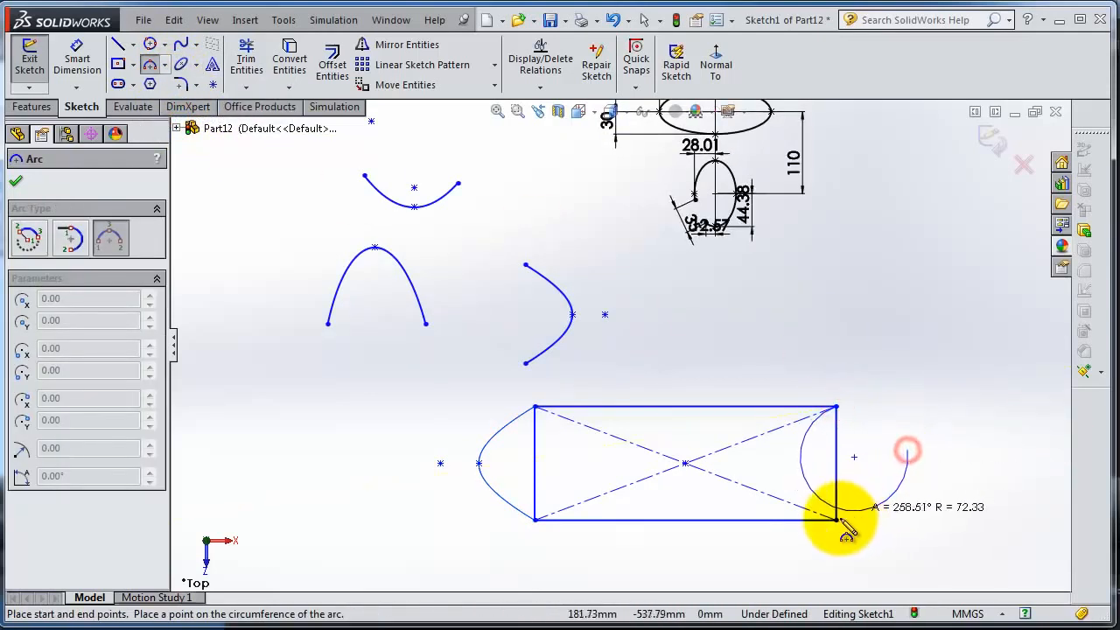
{"action": "key", "text": "Escape"}
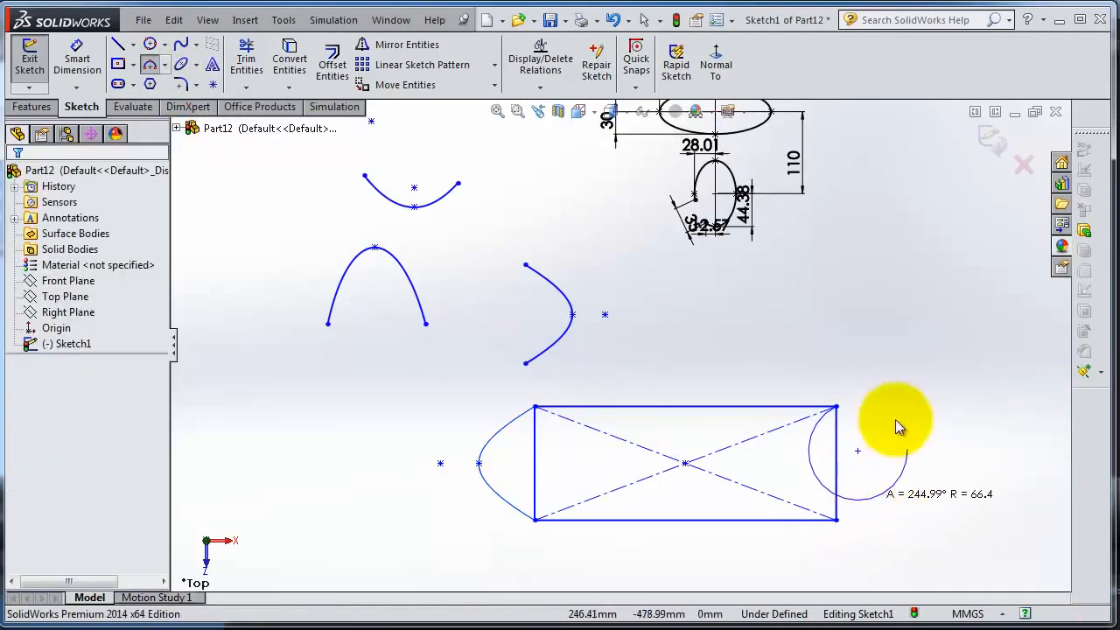
{"action": "left_click", "coordinate": [375, 249]}
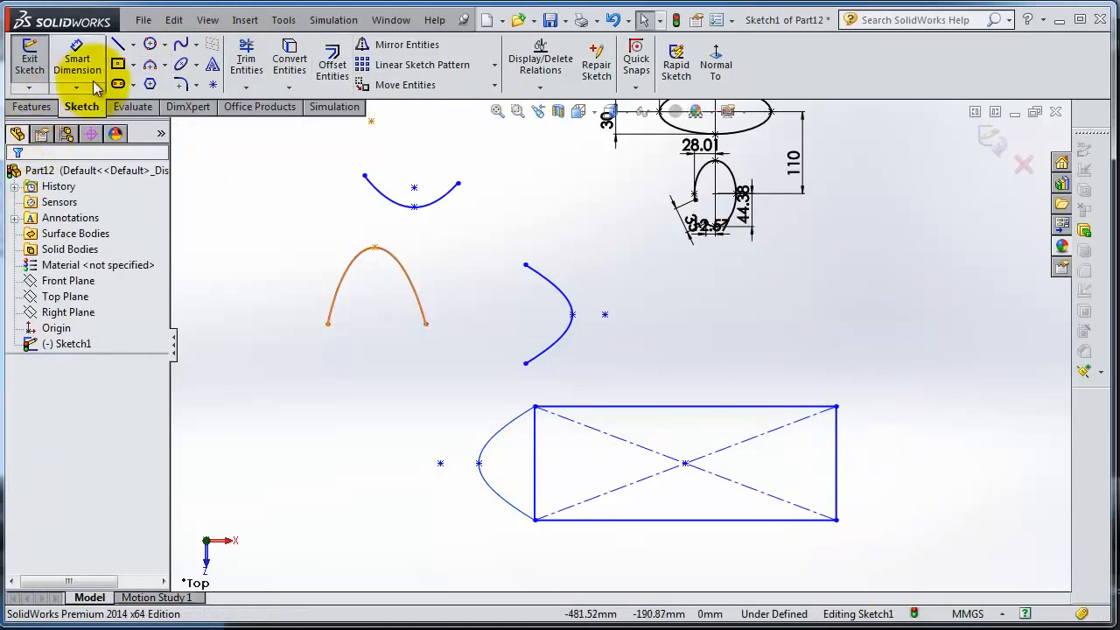
Step: Draw a nearly semicircular 3-point arc between the two corners of the rectangle's short right edge, bulging outward with a radius of about 77 mm
{"action": "left_click", "coordinate": [146, 70]}
{"action": "left_click", "coordinate": [836, 408]}
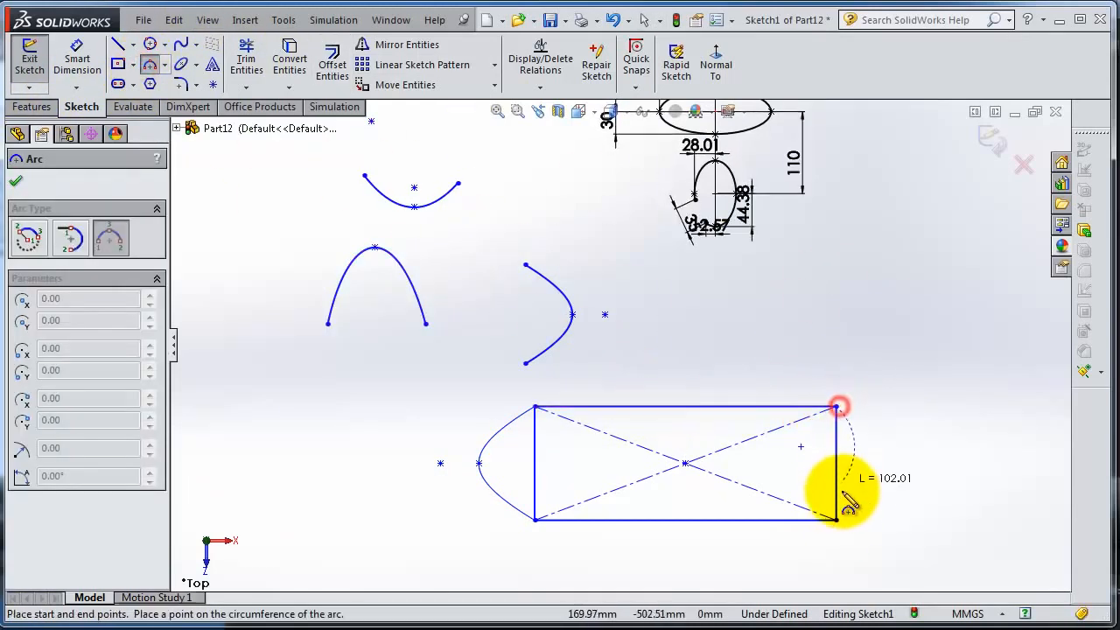
{"action": "left_click", "coordinate": [838, 520]}
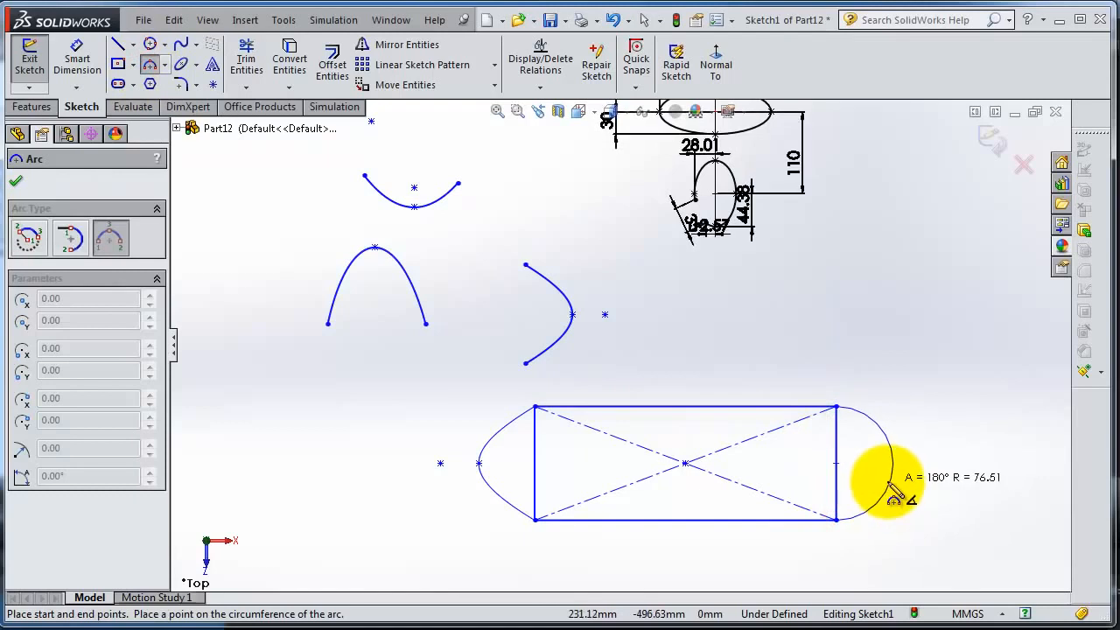
{"action": "left_click", "coordinate": [887, 480]}
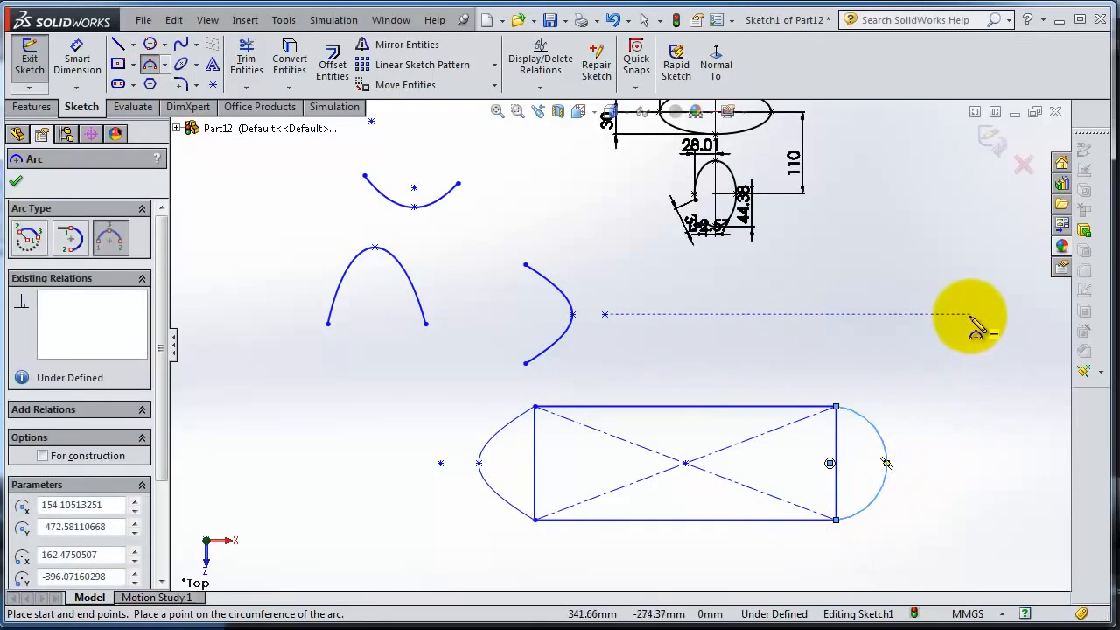
{"action": "key", "text": "Escape"}
{"action": "left_click", "coordinate": [794, 352]}
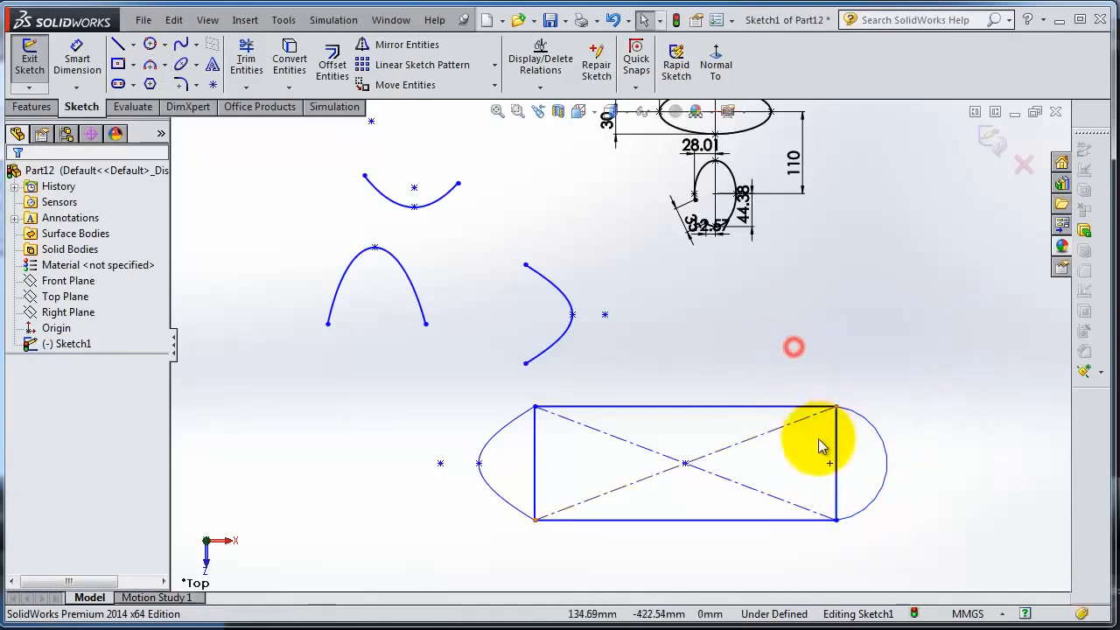
{"action": "scroll", "coordinate": [815, 437], "scroll_direction": "up", "scroll_amount": 1}
{"action": "scroll", "coordinate": [772, 366], "scroll_direction": "down", "scroll_amount": 1}
{"action": "scroll", "coordinate": [864, 464], "scroll_direction": "down", "scroll_amount": 1}
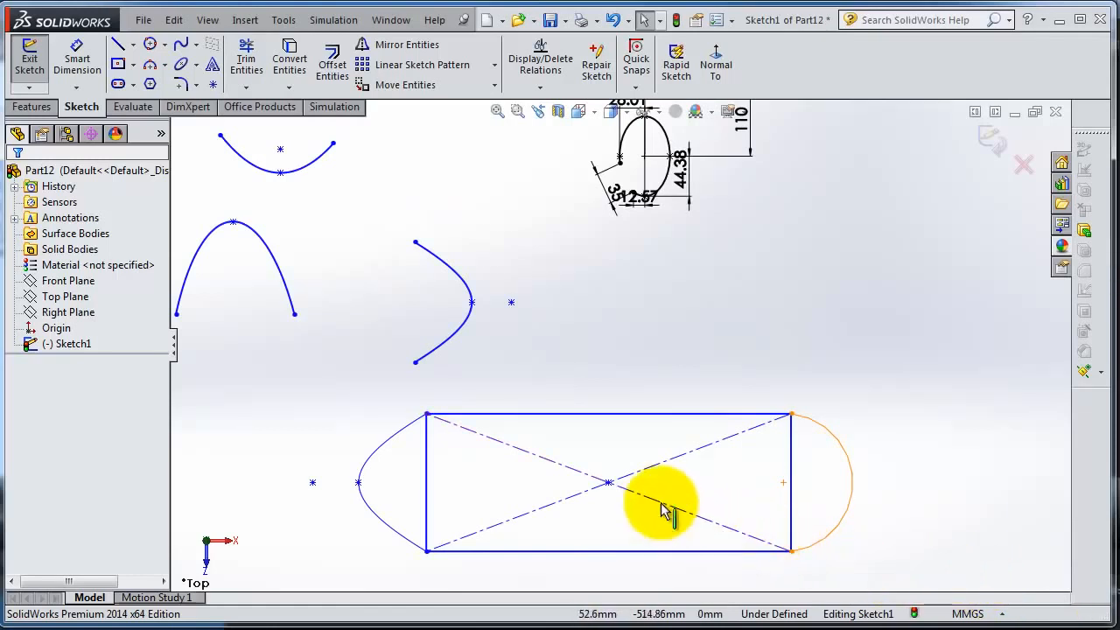
{"action": "scroll", "coordinate": [464, 331], "scroll_direction": "up", "scroll_amount": 1}
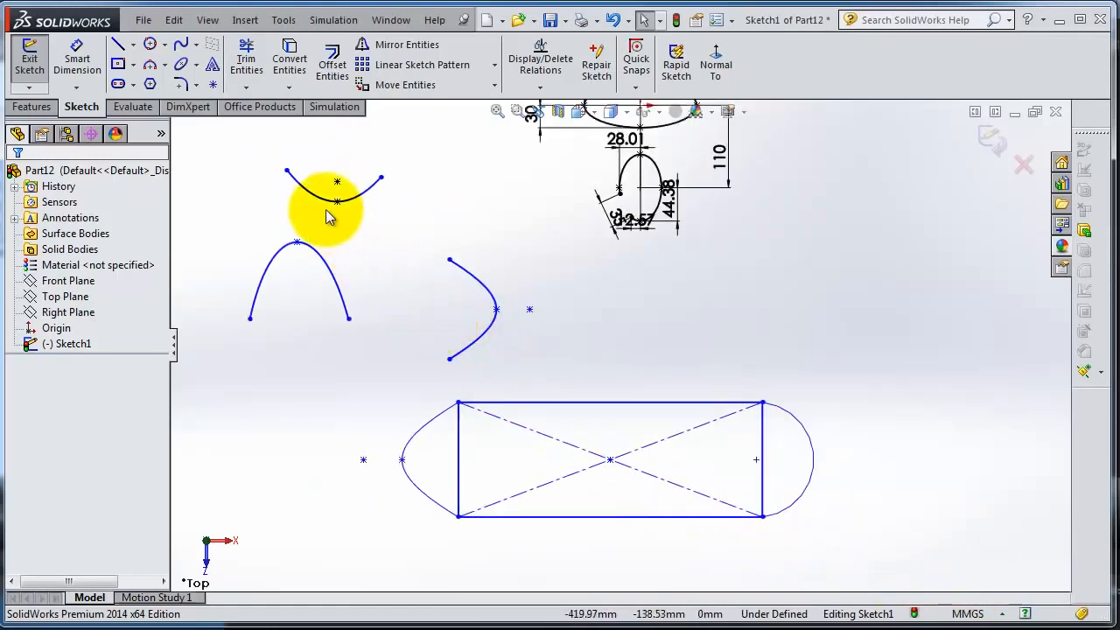
{"action": "scroll", "coordinate": [797, 246], "scroll_direction": "down", "scroll_amount": 3}
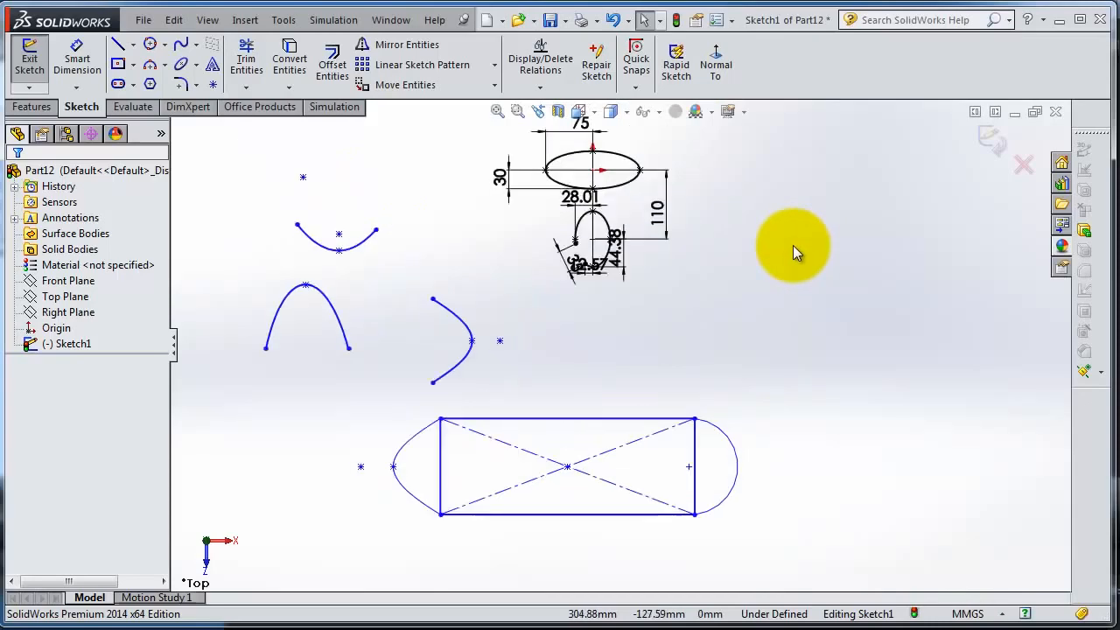
{"action": "scroll", "coordinate": [350, 200], "scroll_direction": "down", "scroll_amount": 2}
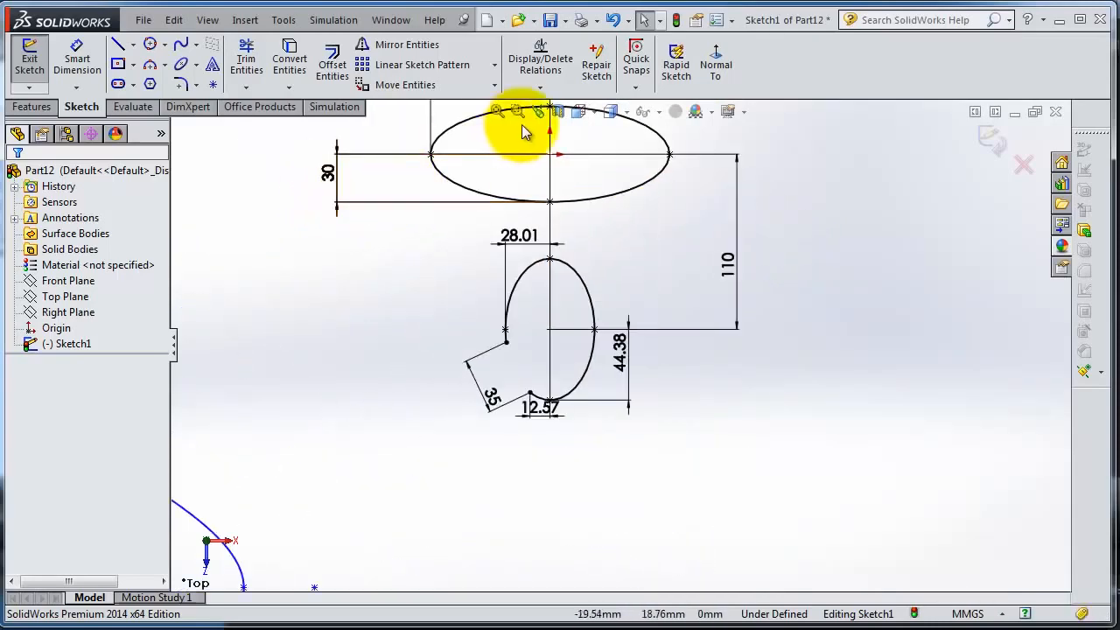